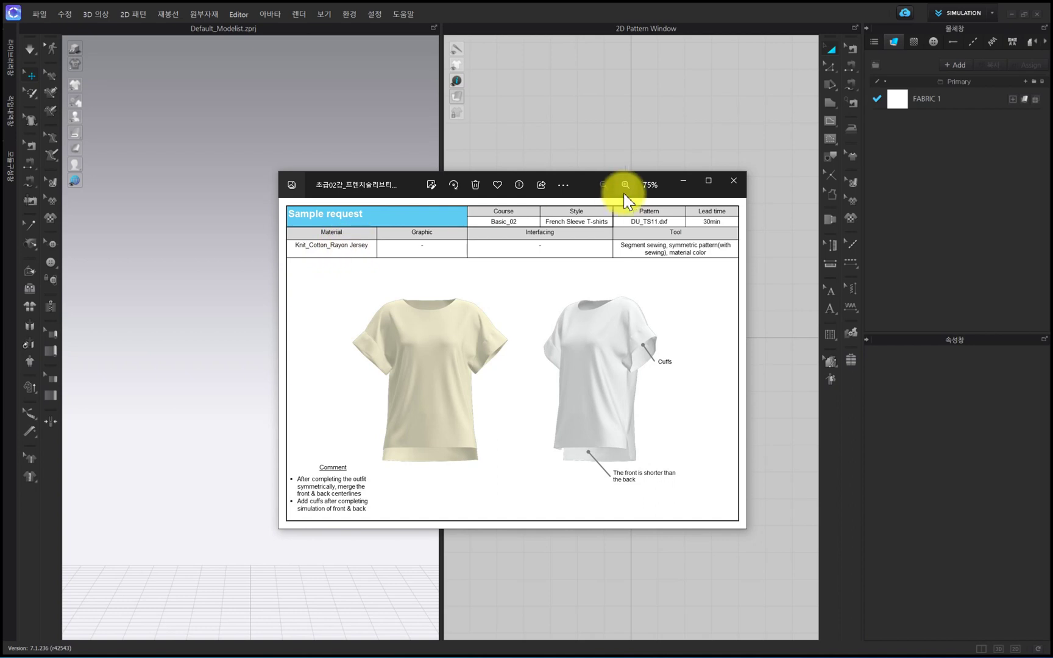
Minimise the sample request image to uncover the empty garment workspace
click(683, 181)
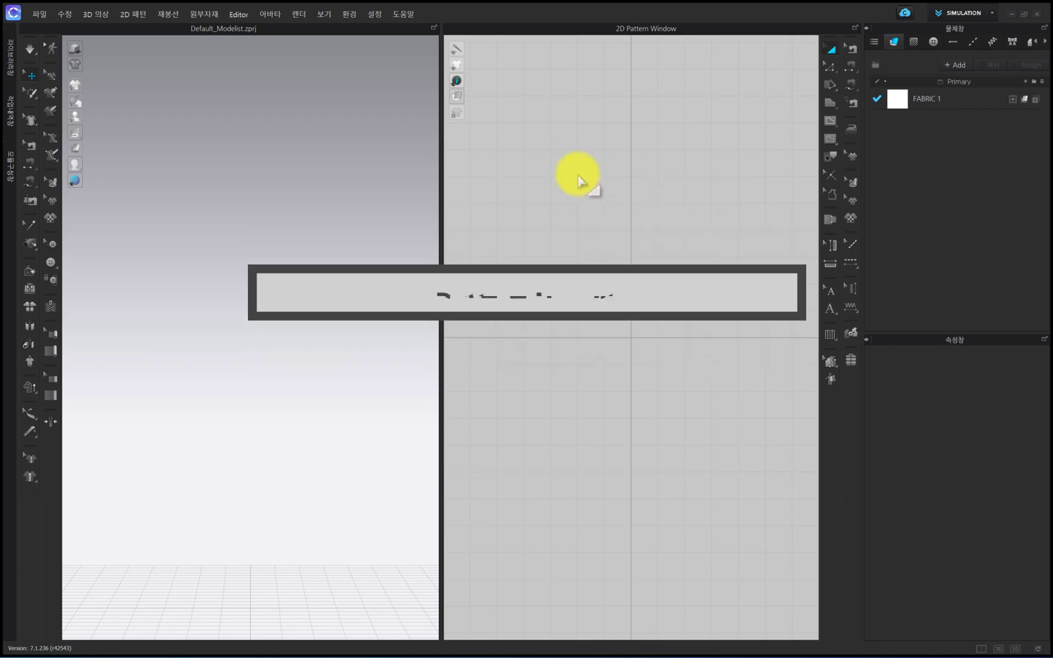
click(38, 18)
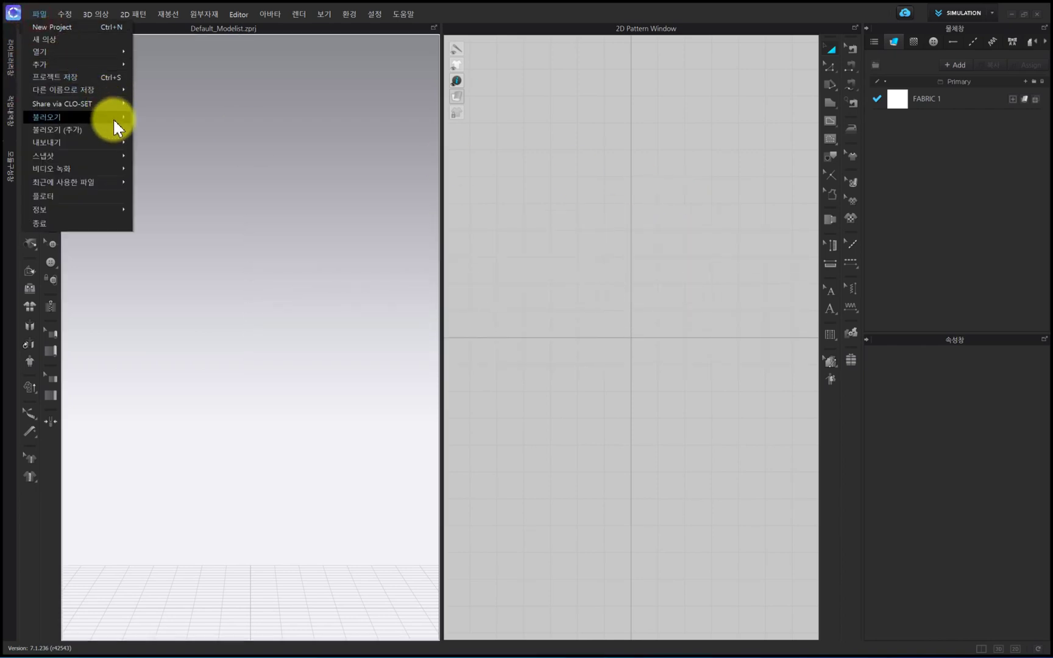
mouse_move(113, 118)
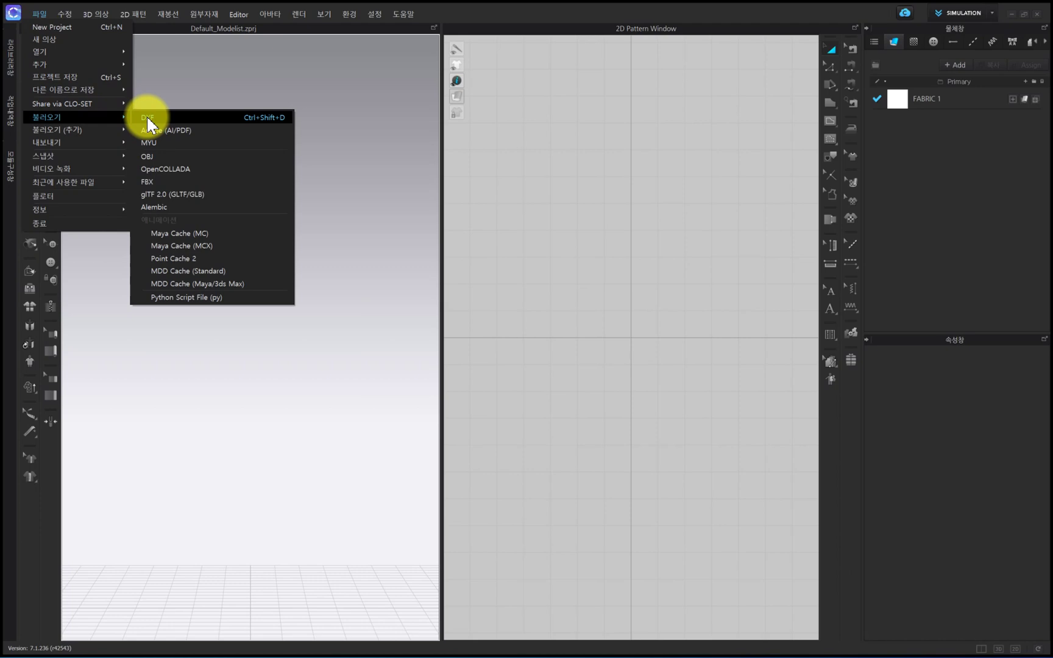
mouse_move(122, 52)
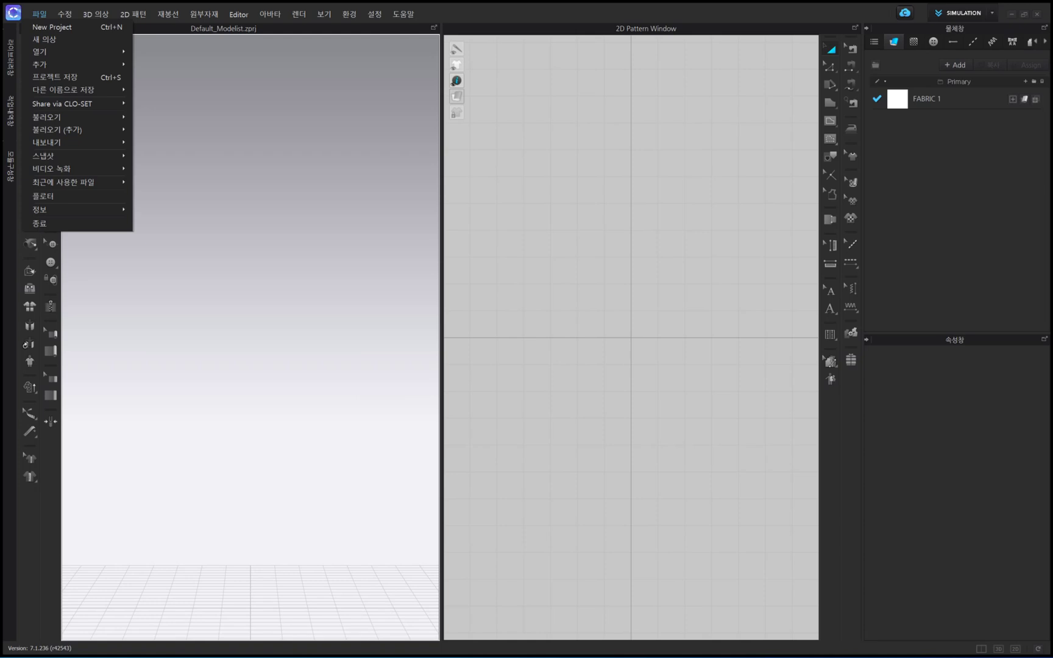
key(Escape)
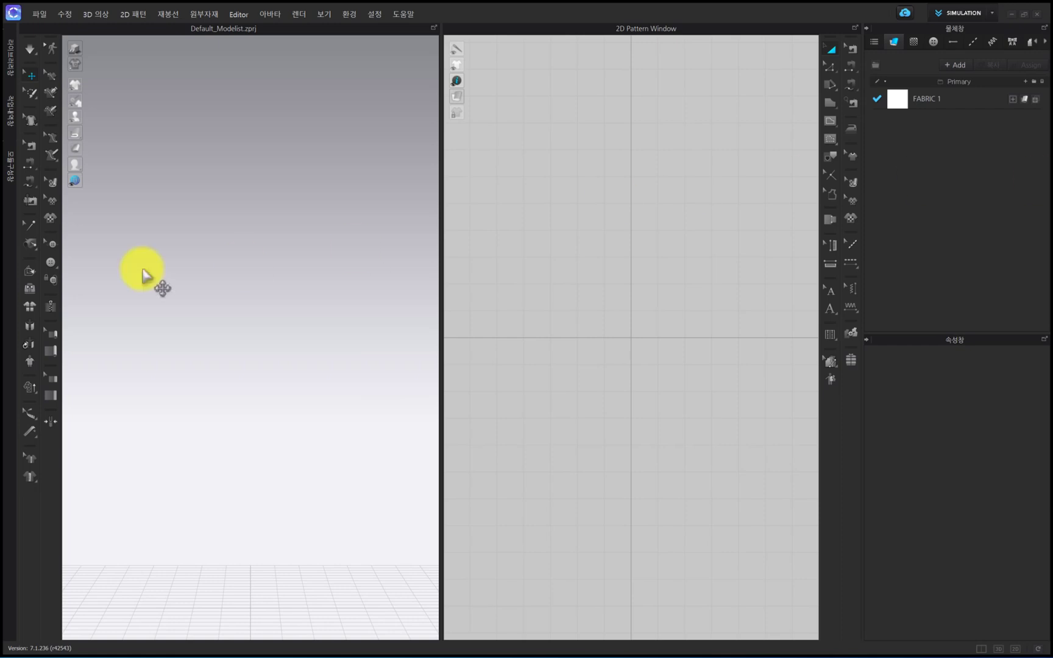
click(38, 16)
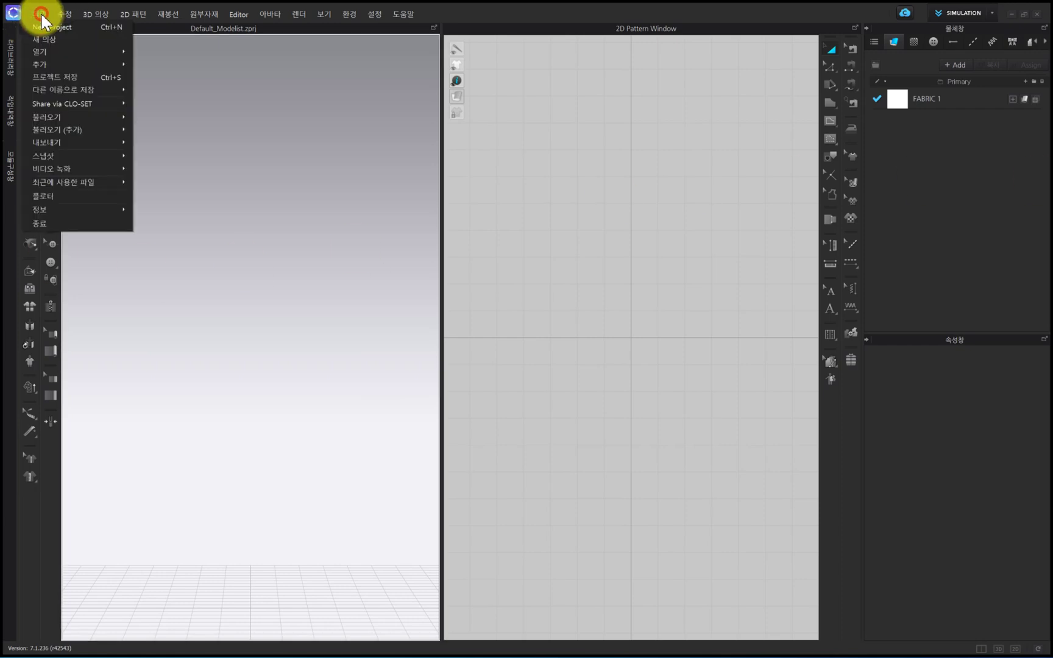
click(166, 78)
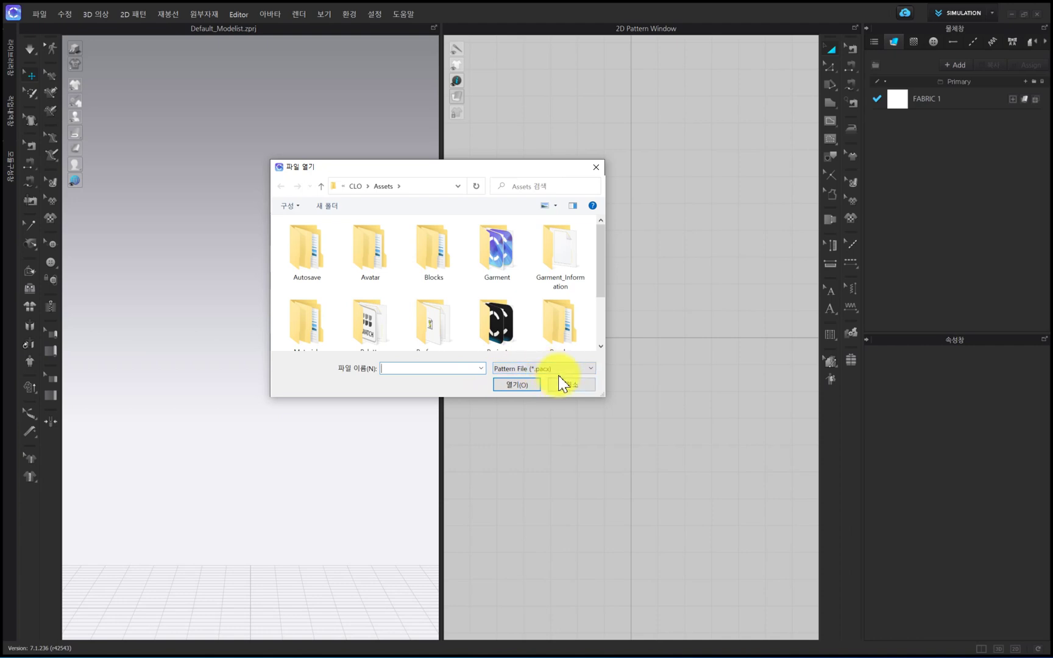
click(560, 369)
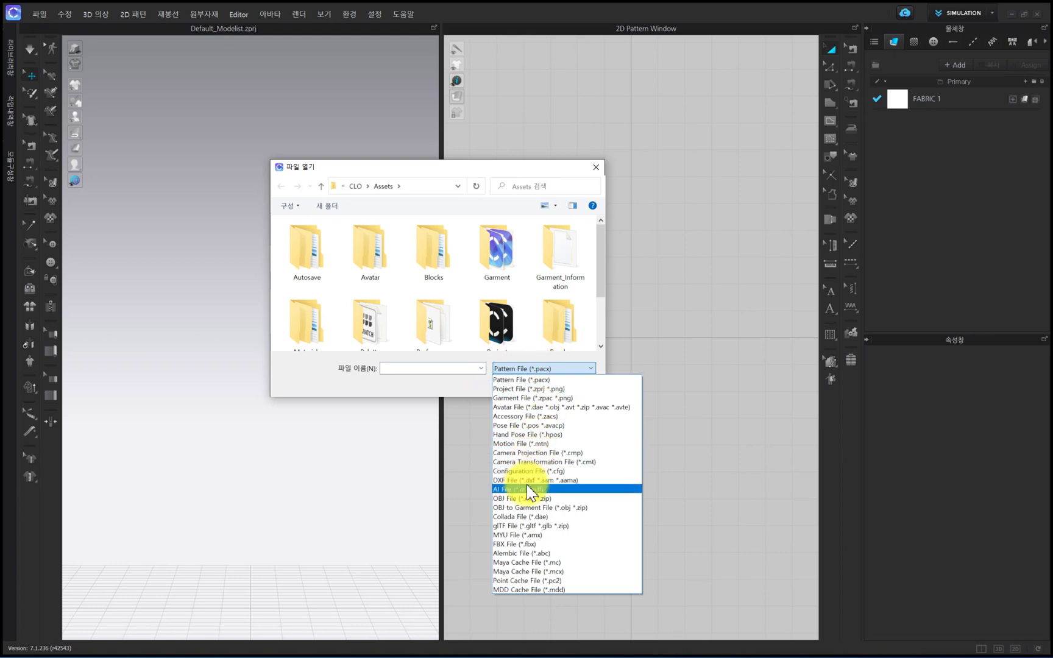
click(427, 389)
click(570, 385)
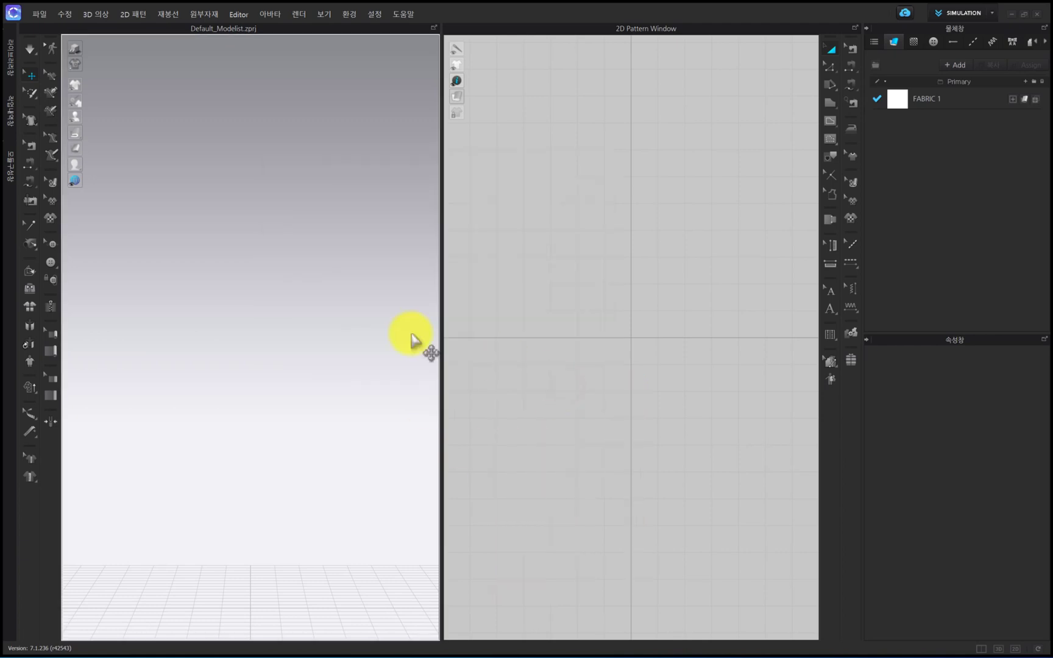
Choose DU_TS11.dxf from the 초급_02 folder as the DXF pattern file to import
click(40, 15)
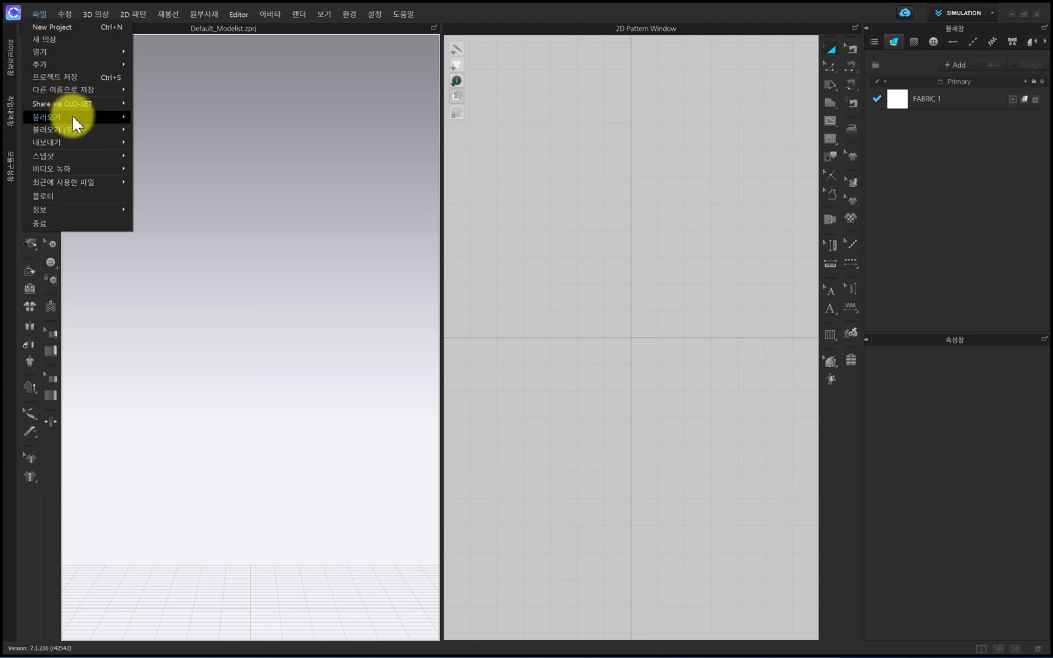
mouse_move(71, 118)
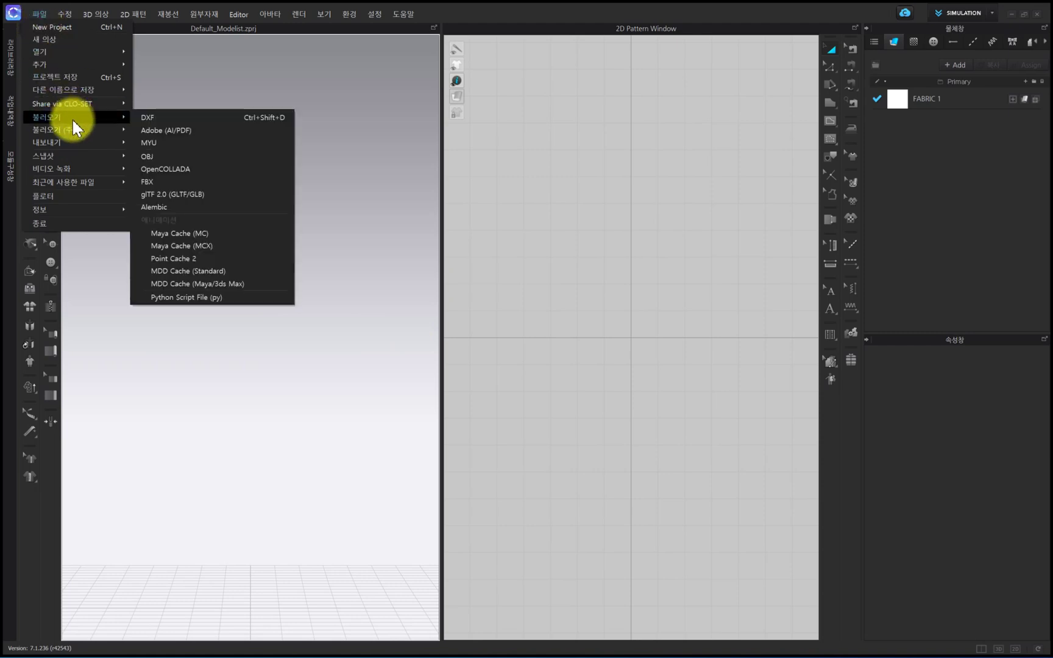
click(146, 122)
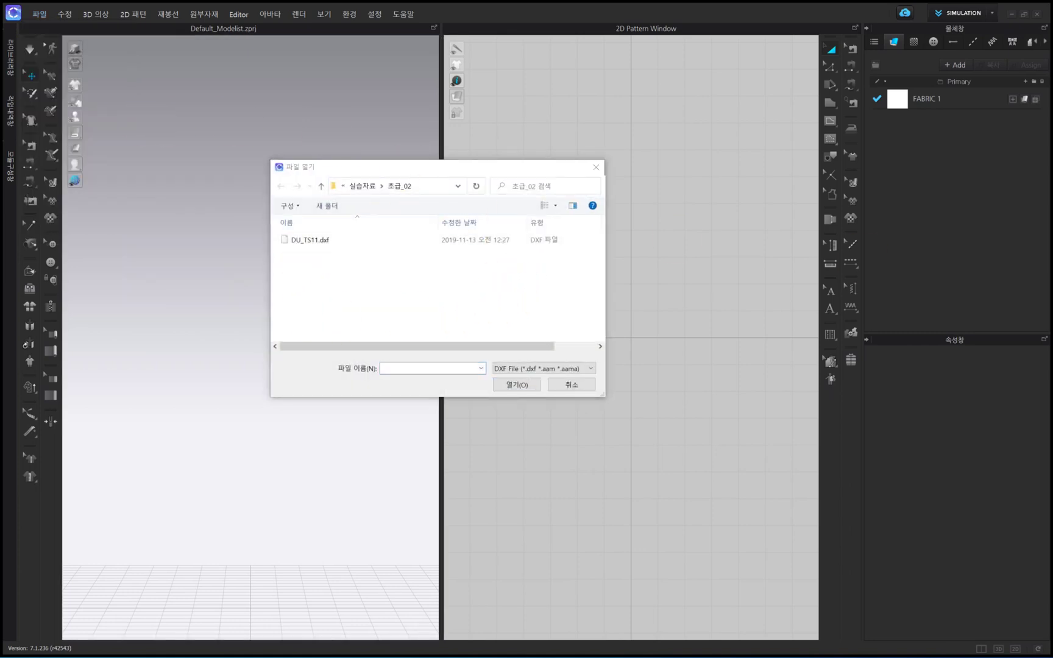
click(325, 241)
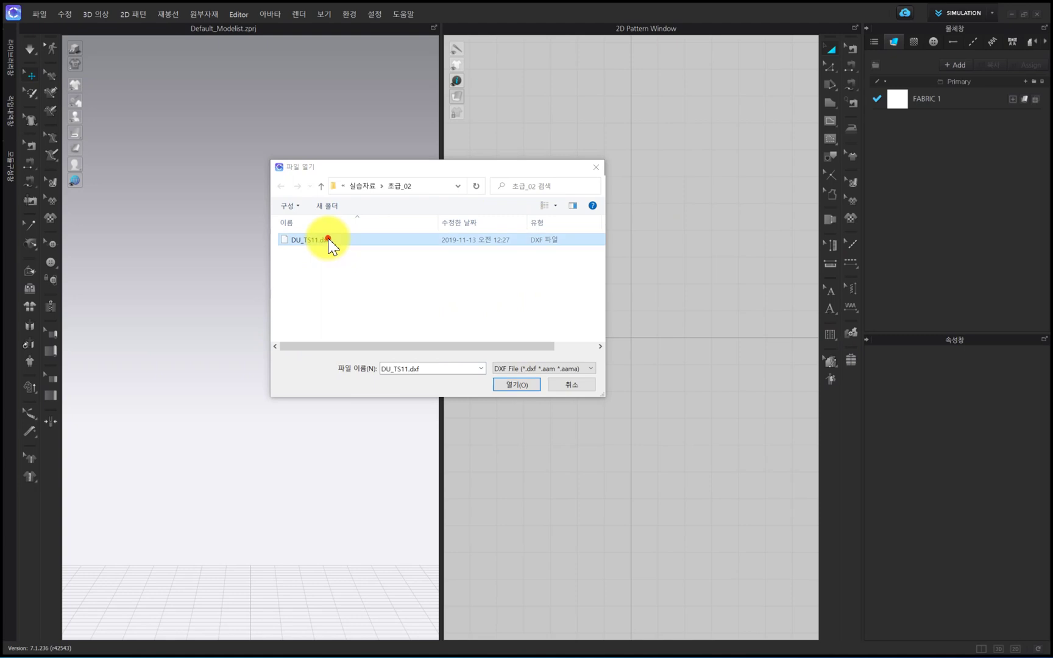
click(533, 388)
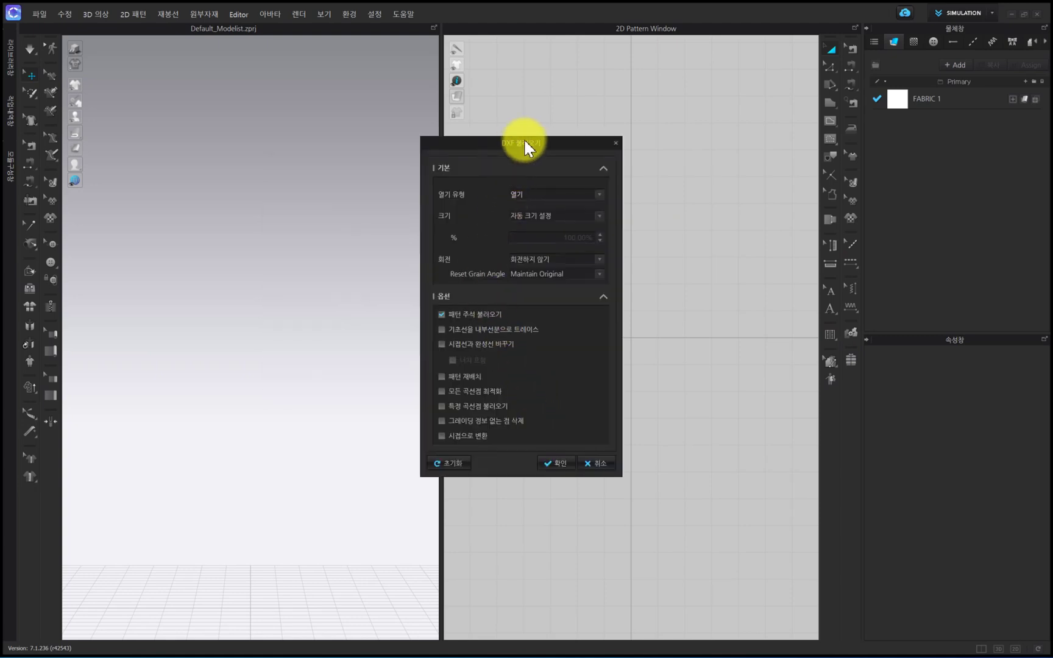
Import the DXF pattern with load type 열기 (open) and scale 자동 크기 설정 (automatic size)
click(535, 194)
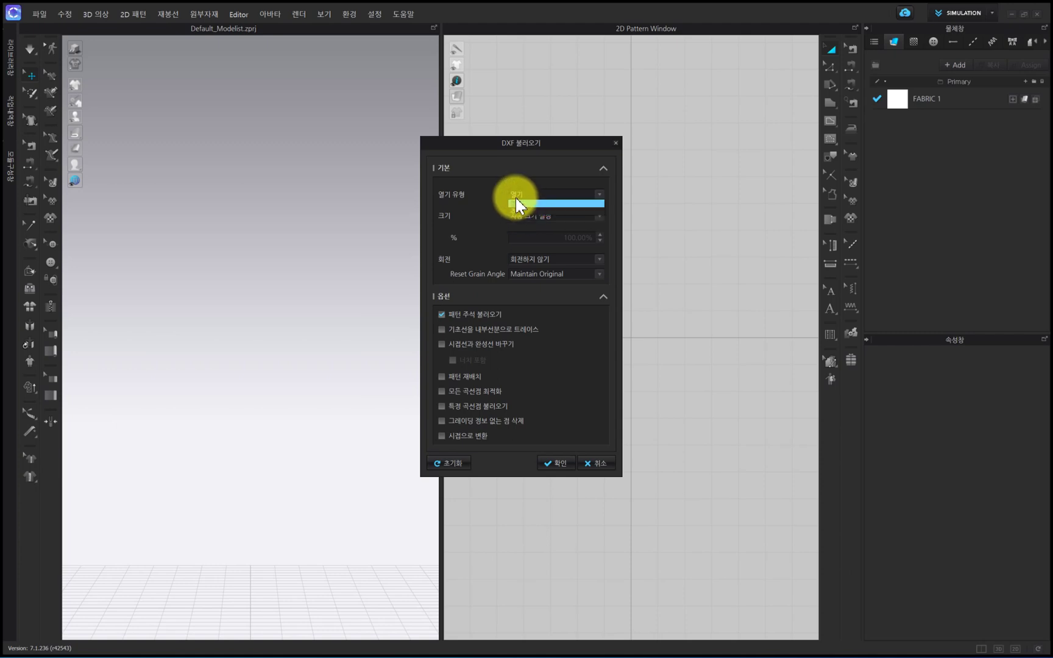
click(514, 201)
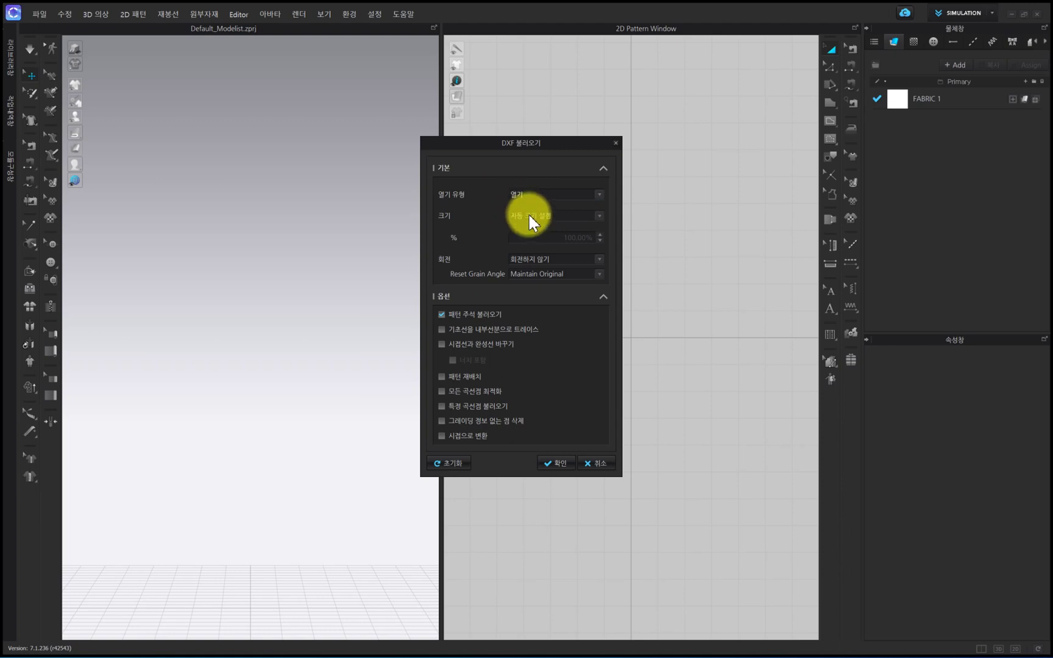
click(526, 214)
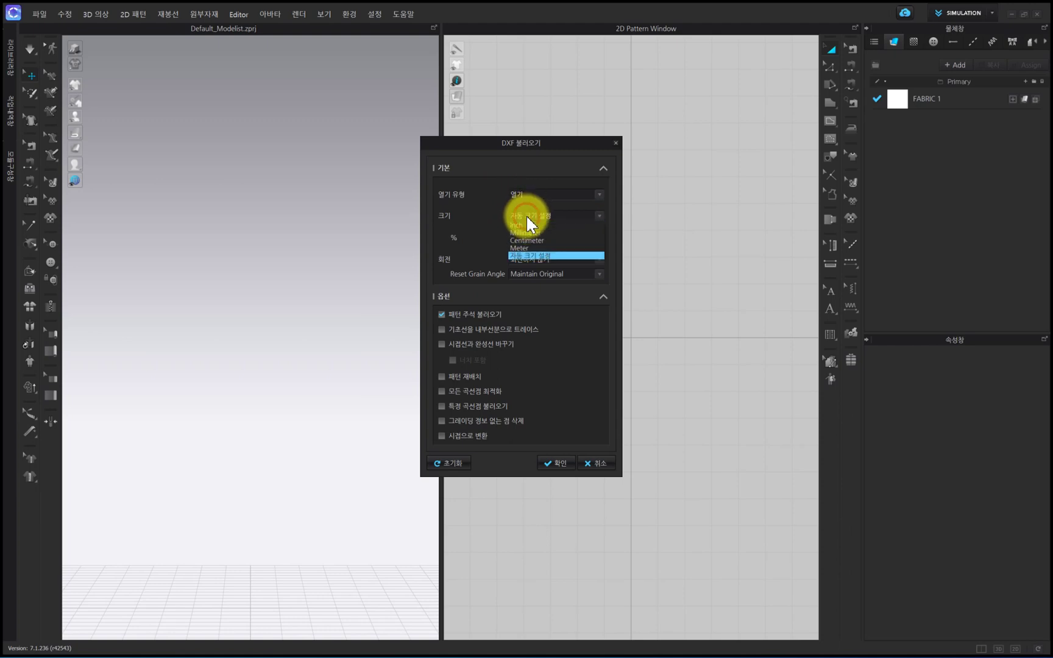
click(522, 255)
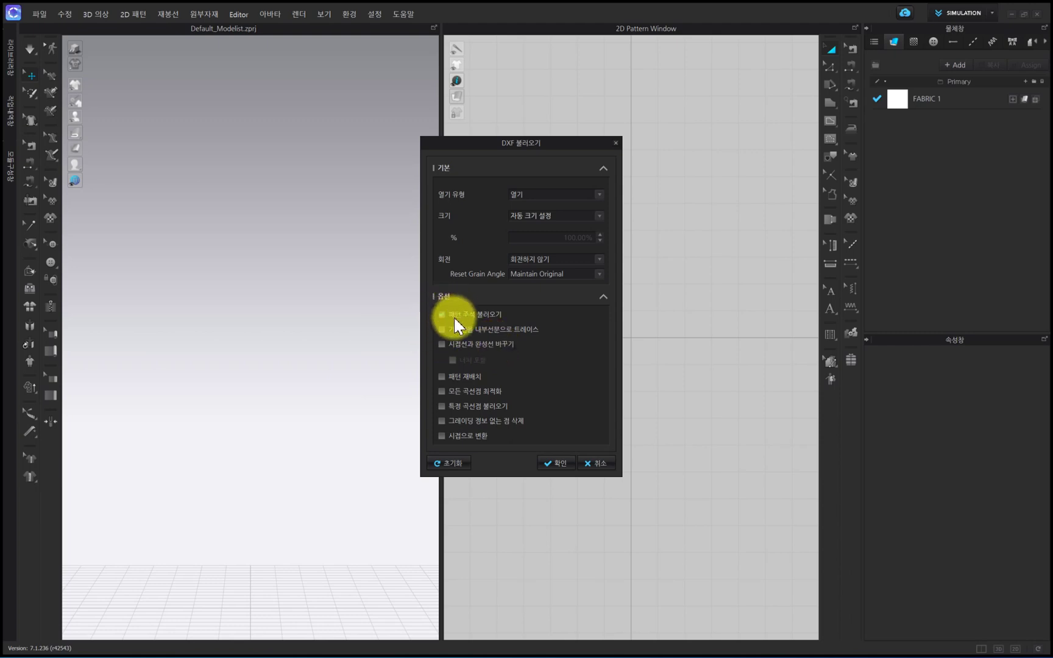
click(555, 465)
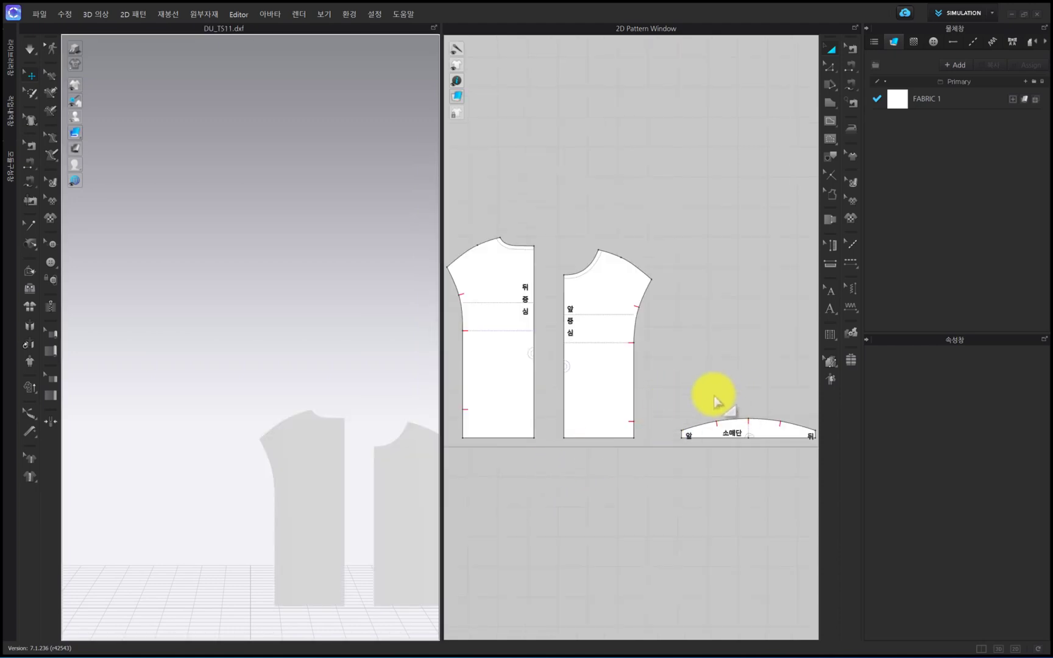
Load the first avatar file (FV2_C….avt) from the library's Female_V2 avatar folder and collapse the library
click(569, 398)
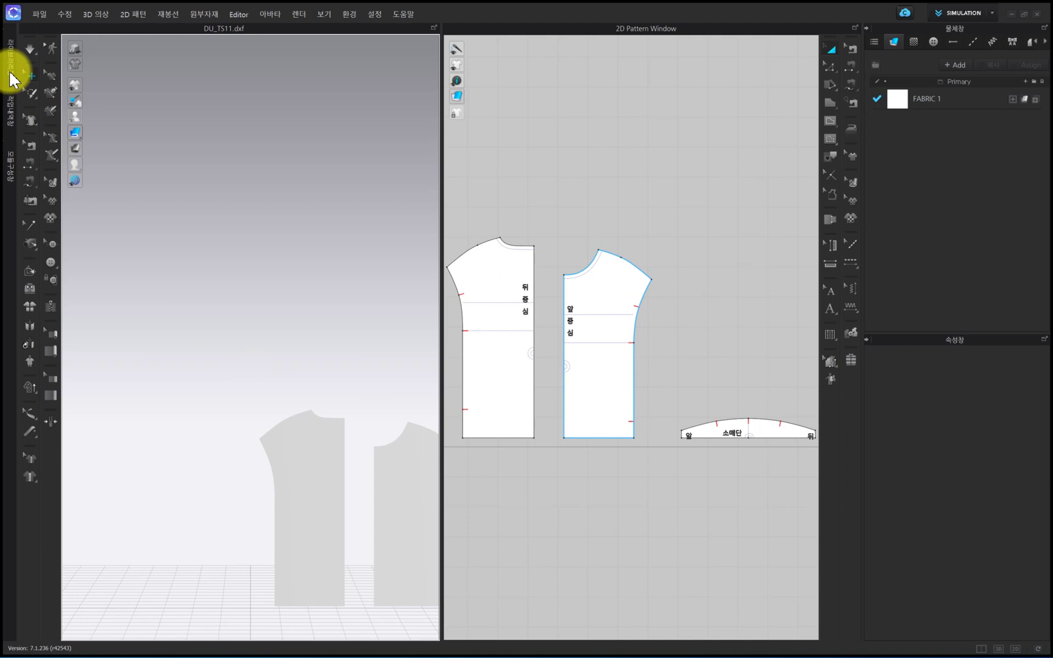
click(11, 67)
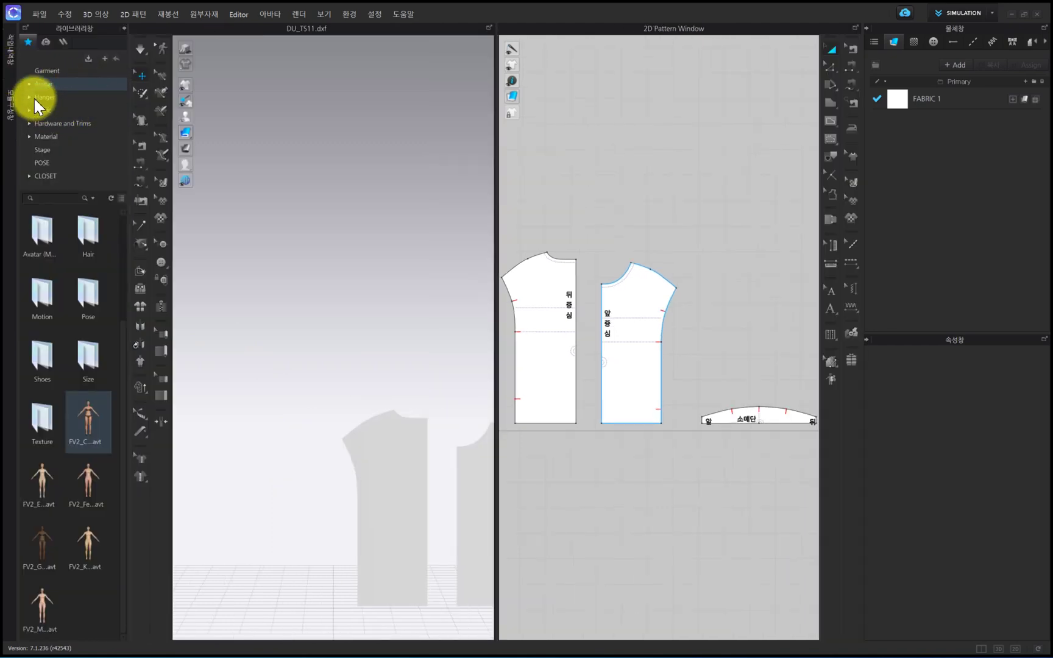
click(44, 82)
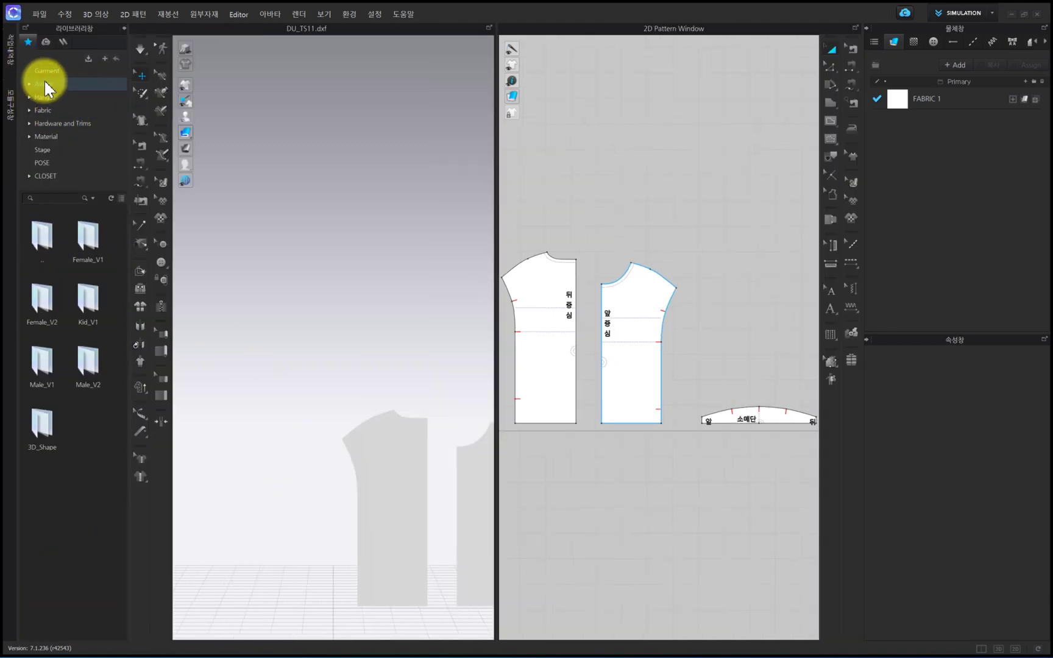
double_click(43, 308)
mouse_move(98, 491)
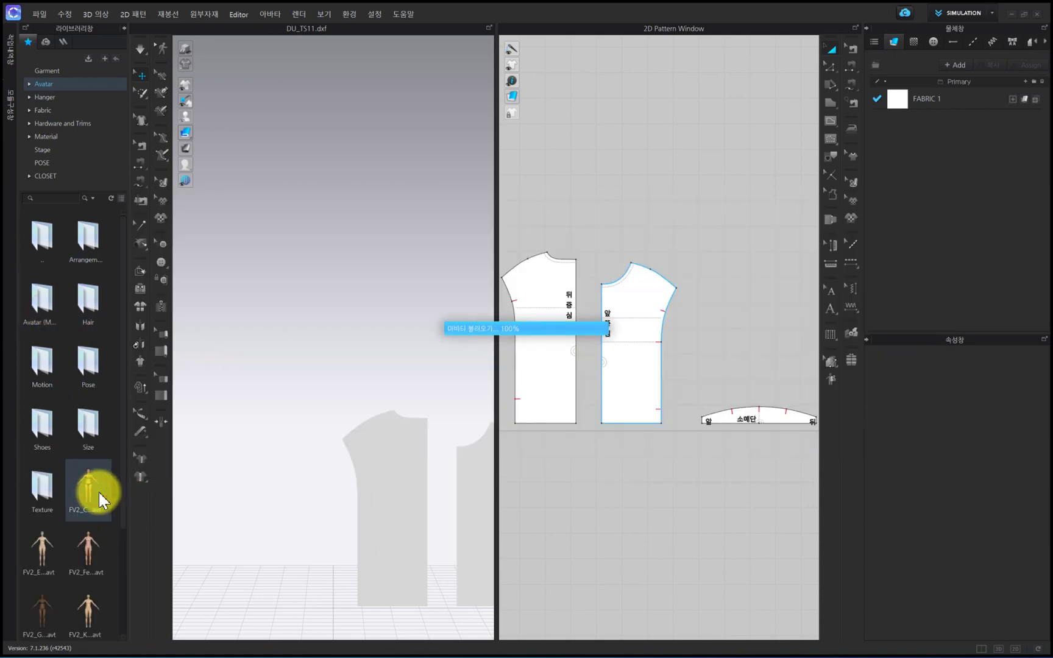
double_click(98, 490)
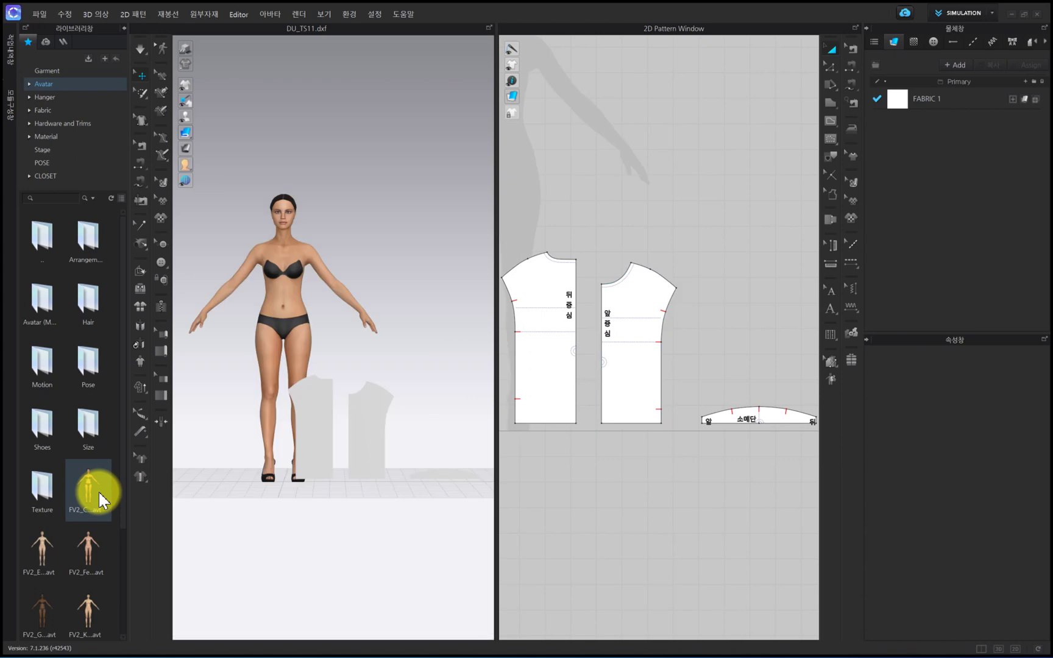
click(125, 27)
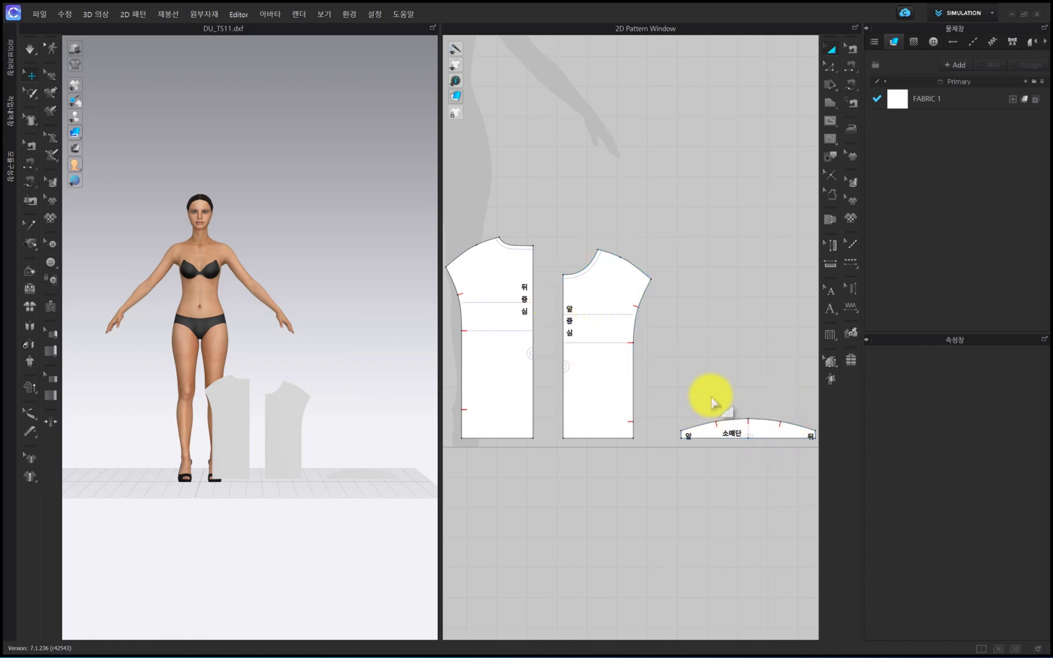
mouse_move(456, 85)
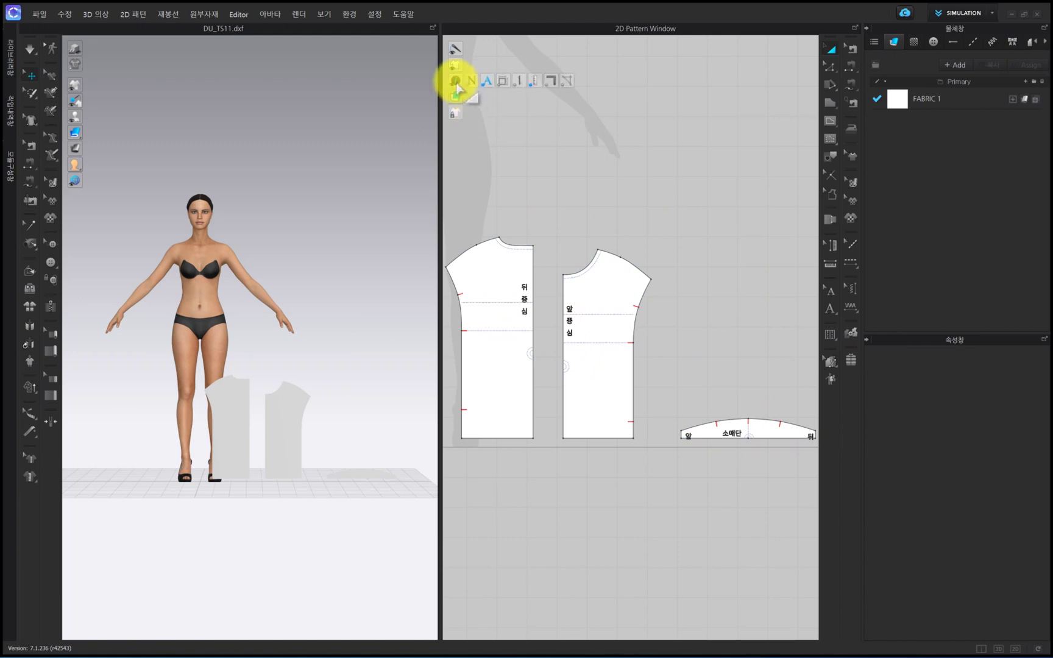
click(463, 146)
mouse_move(460, 69)
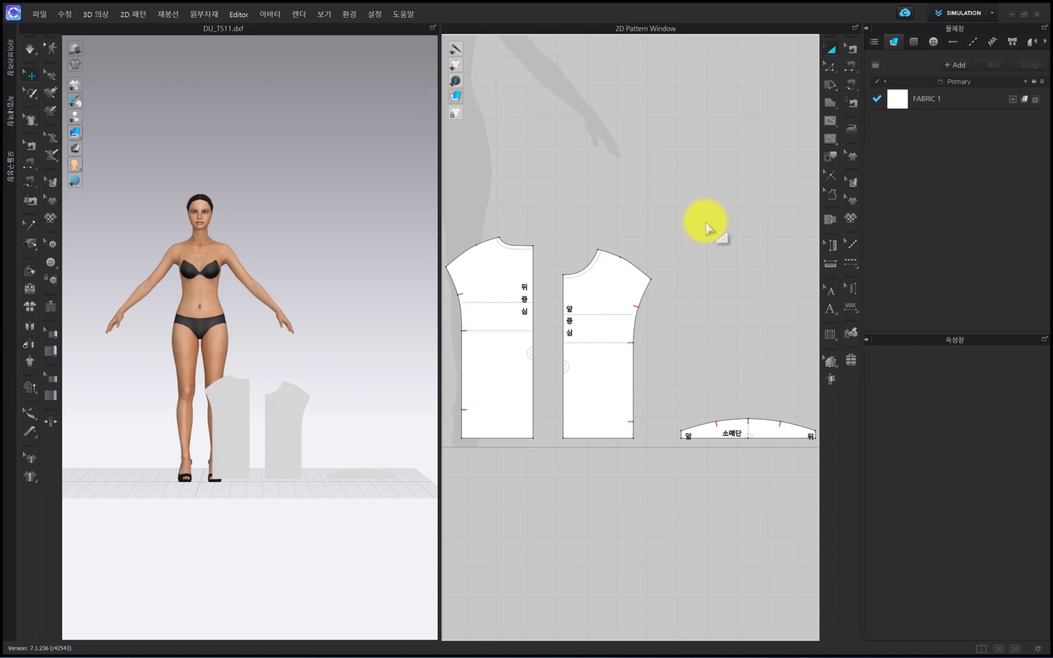
Arrange the 2D pieces with the front beside the avatar silhouette's centre line, the back facing its side seam, and the cuff below between them
scroll(708, 223, down, 1)
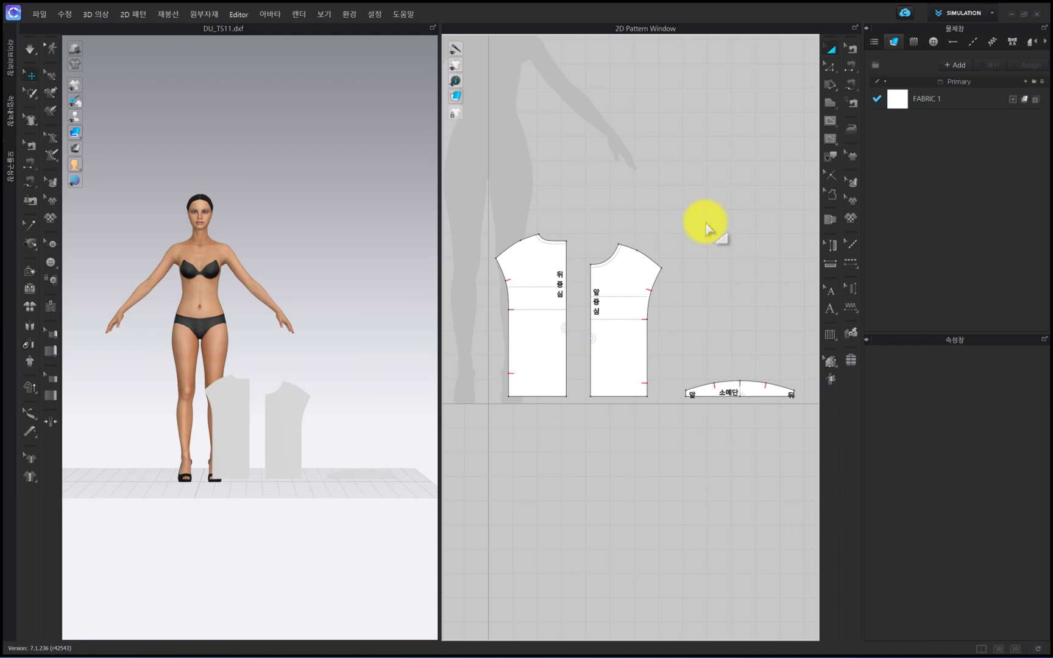
scroll(700, 223, down, 2)
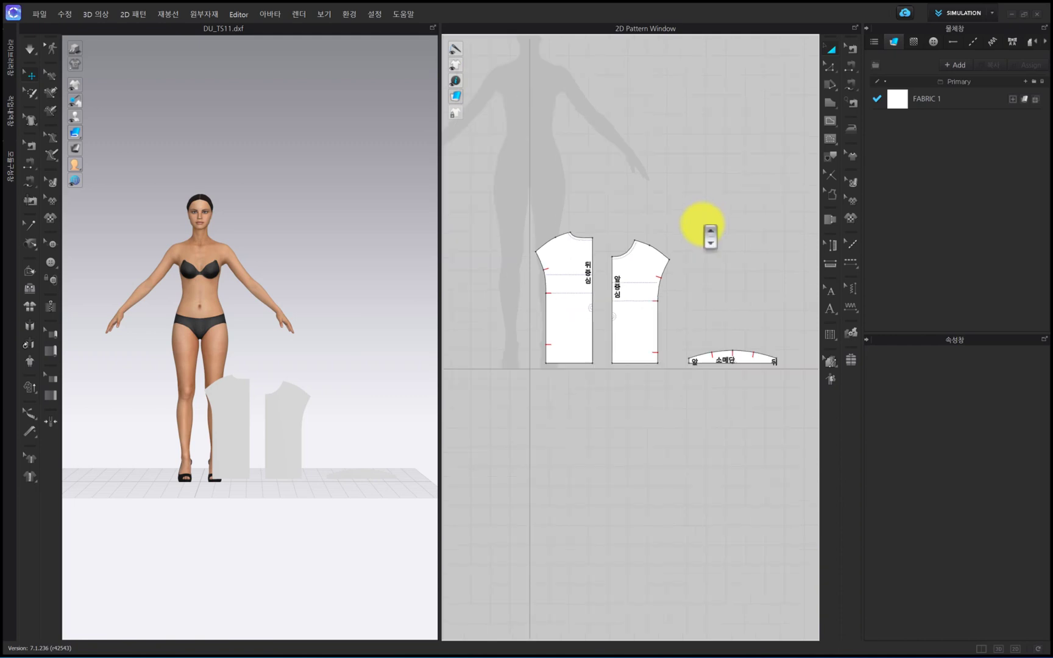
scroll(674, 347, up, 2)
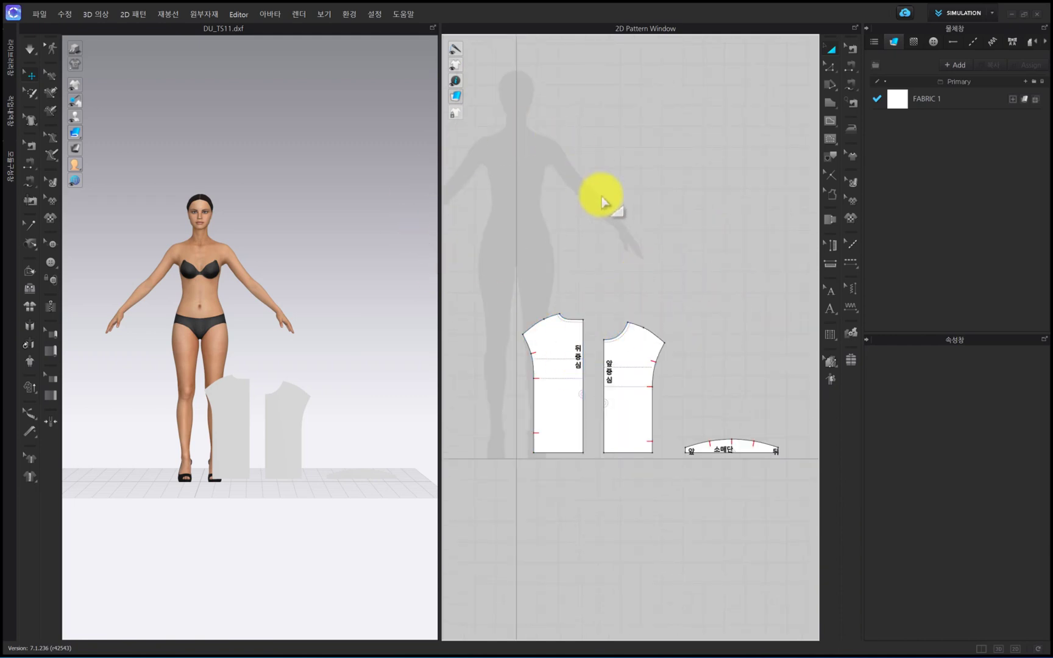
right_drag(505, 207, 539, 243)
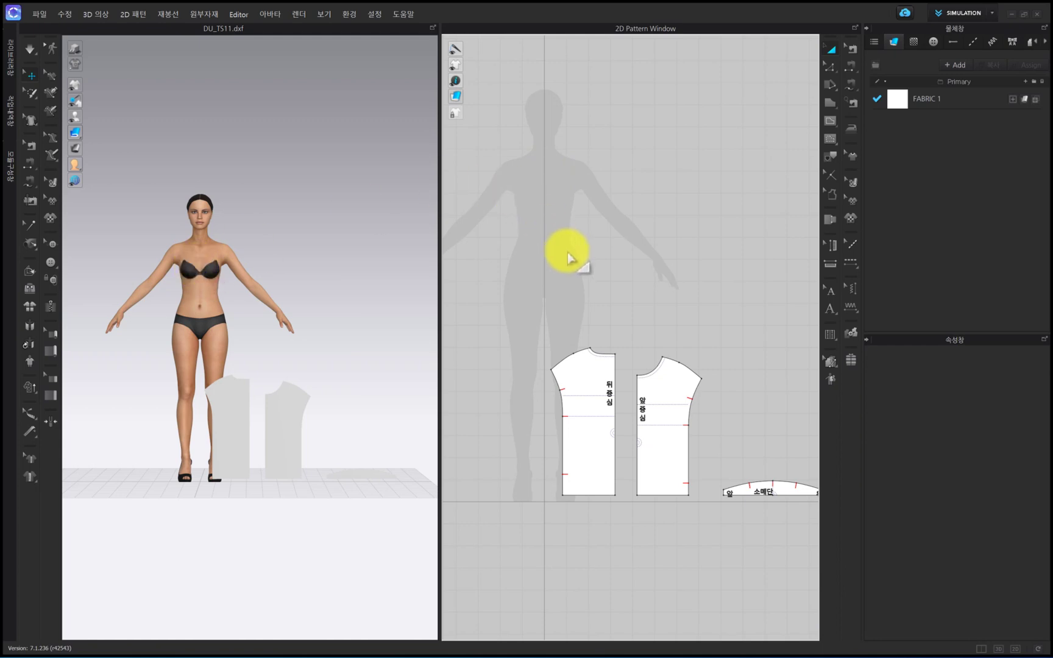
click(665, 392)
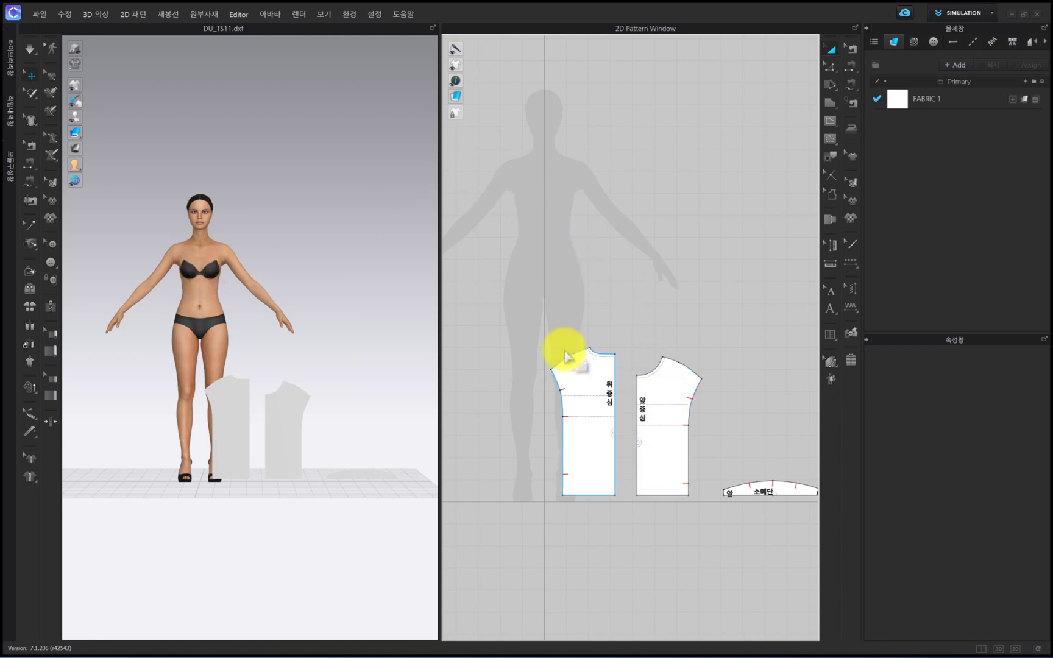
drag(660, 406, 572, 205)
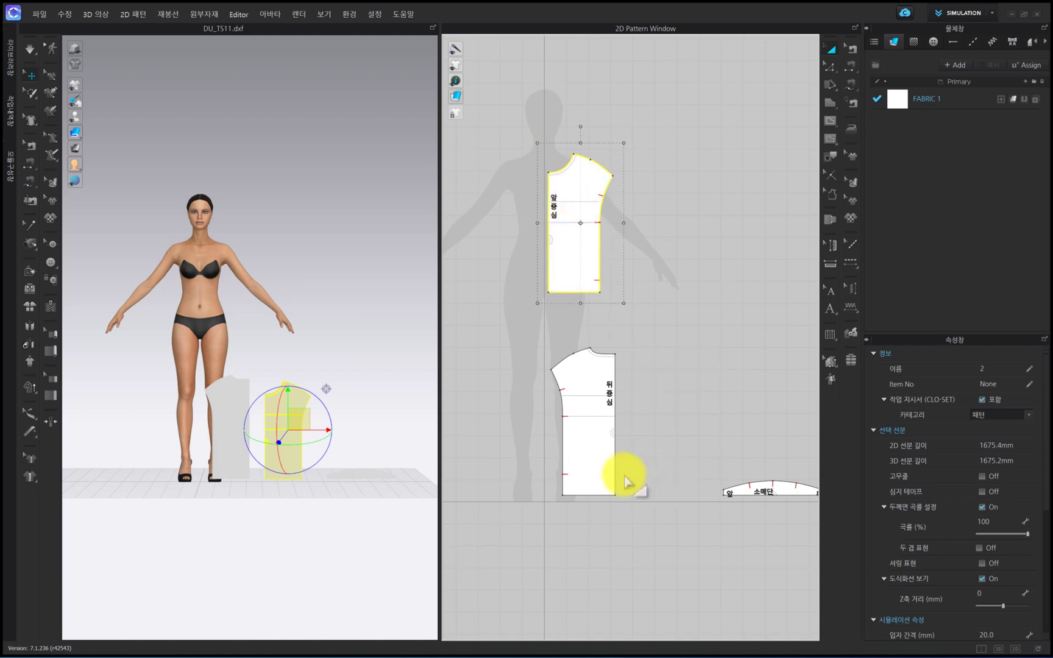
drag(581, 463, 682, 270)
drag(795, 487, 650, 315)
scroll(639, 220, up, 2)
scroll(641, 221, down, 2)
middle_drag(640, 220, 662, 323)
scroll(662, 323, up, 3)
click(651, 343)
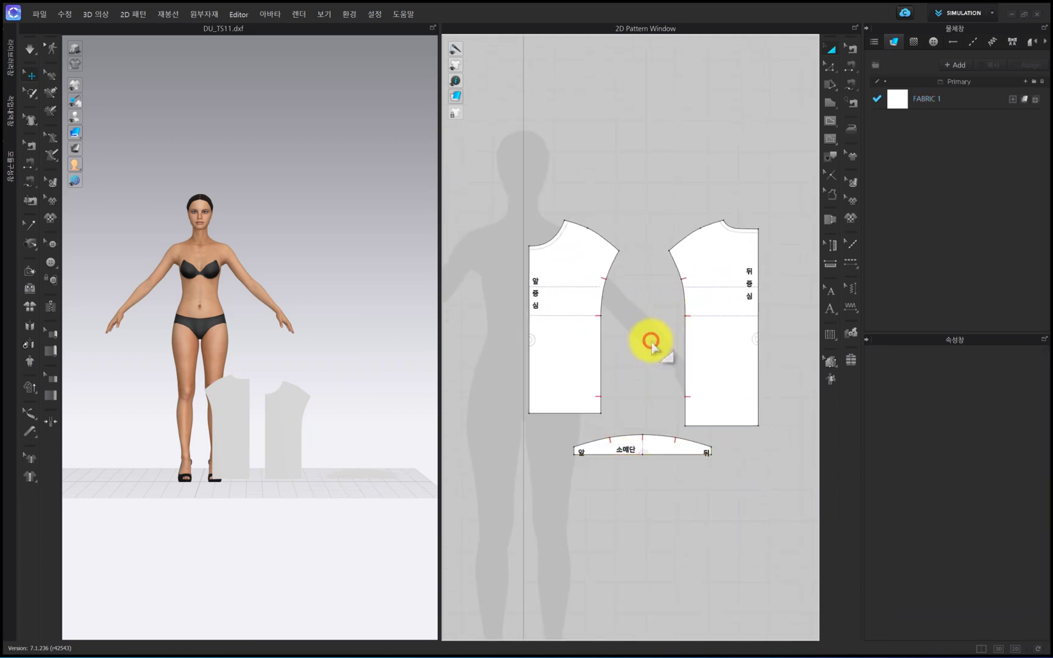
scroll(652, 343, up, 1)
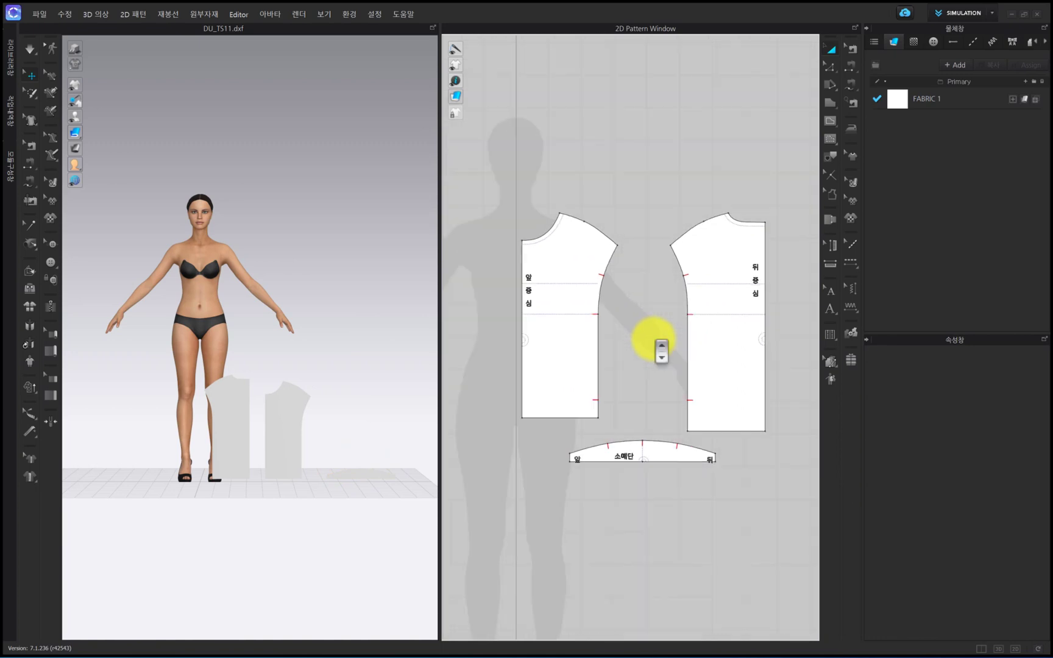
Sew the front piece's side seam to the back piece's side seam between the underarm and the lower hem notches using segment sewing
scroll(661, 351, up, 2)
middle_drag(653, 342, 655, 308)
scroll(632, 388, down, 3)
middle_drag(653, 246, 618, 295)
scroll(615, 324, up, 3)
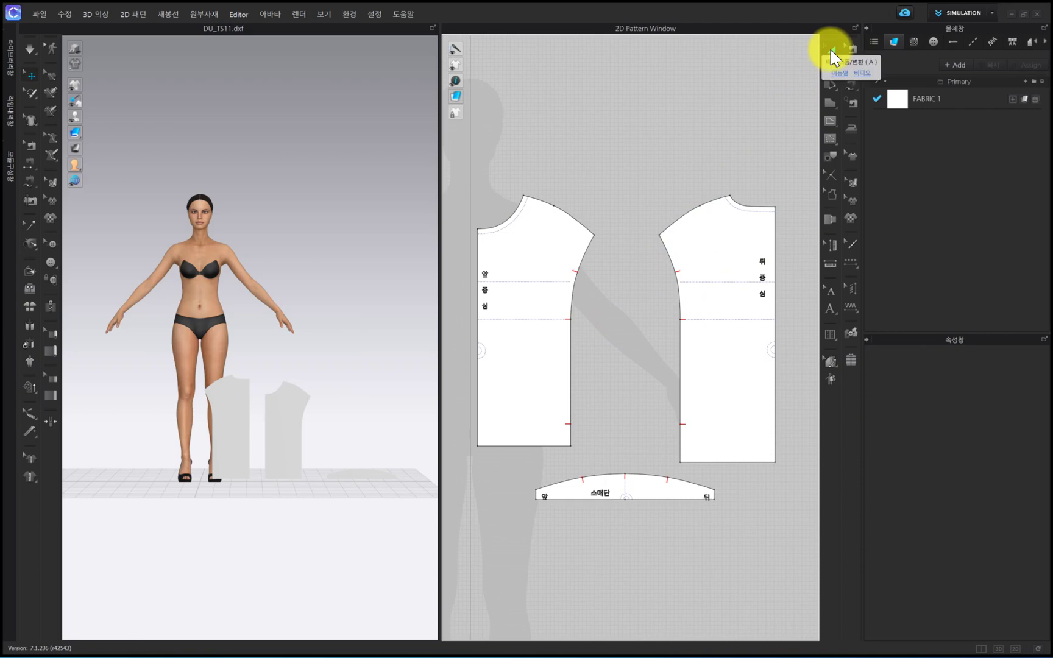
click(831, 51)
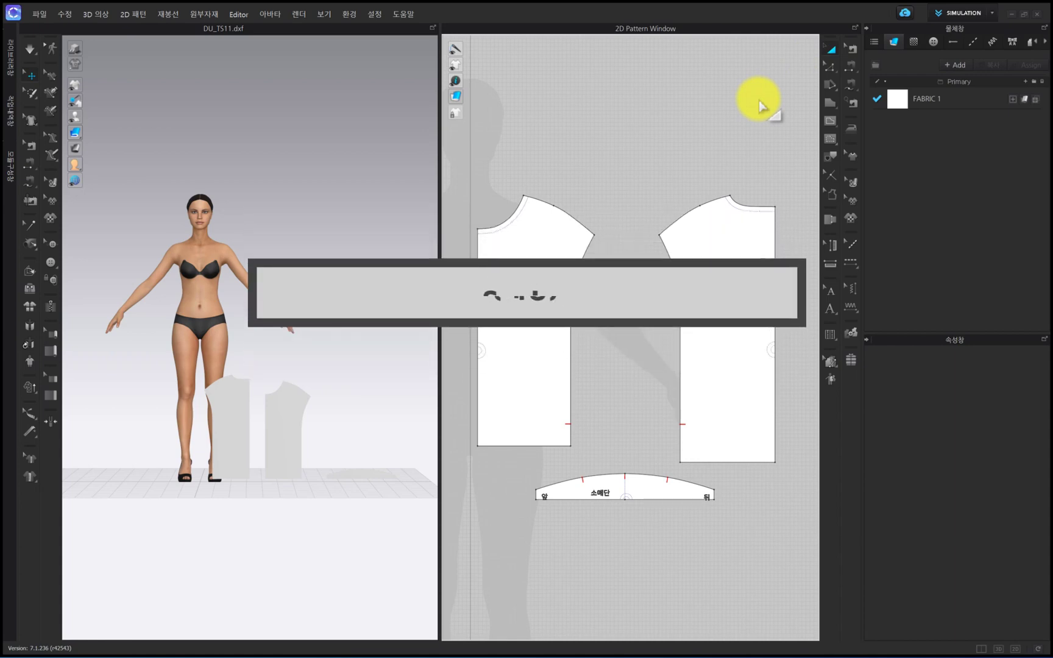
click(850, 70)
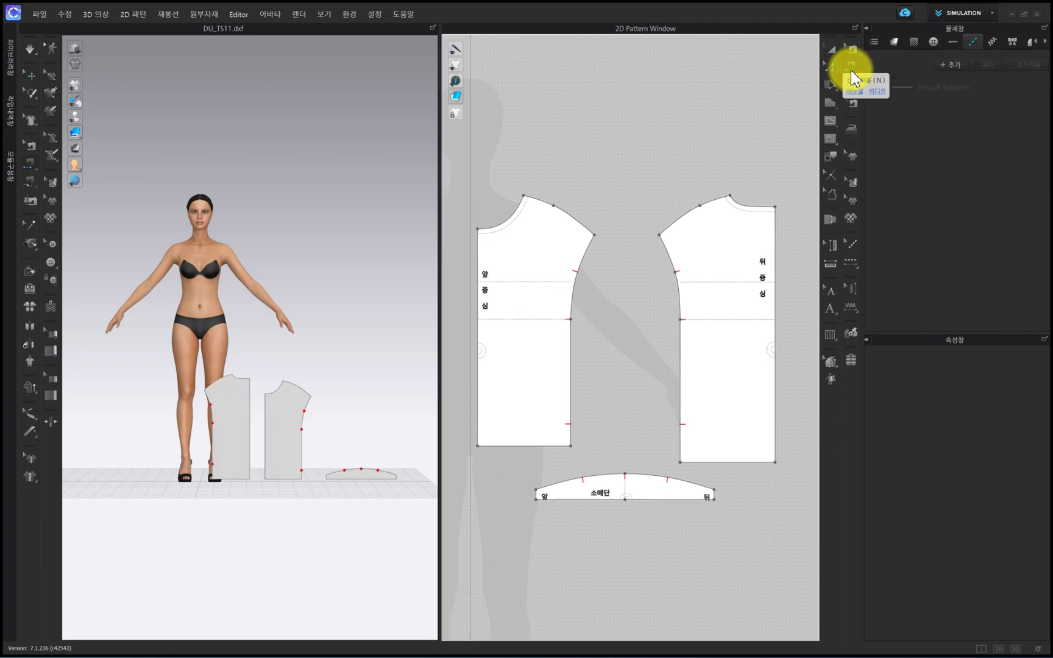
click(571, 341)
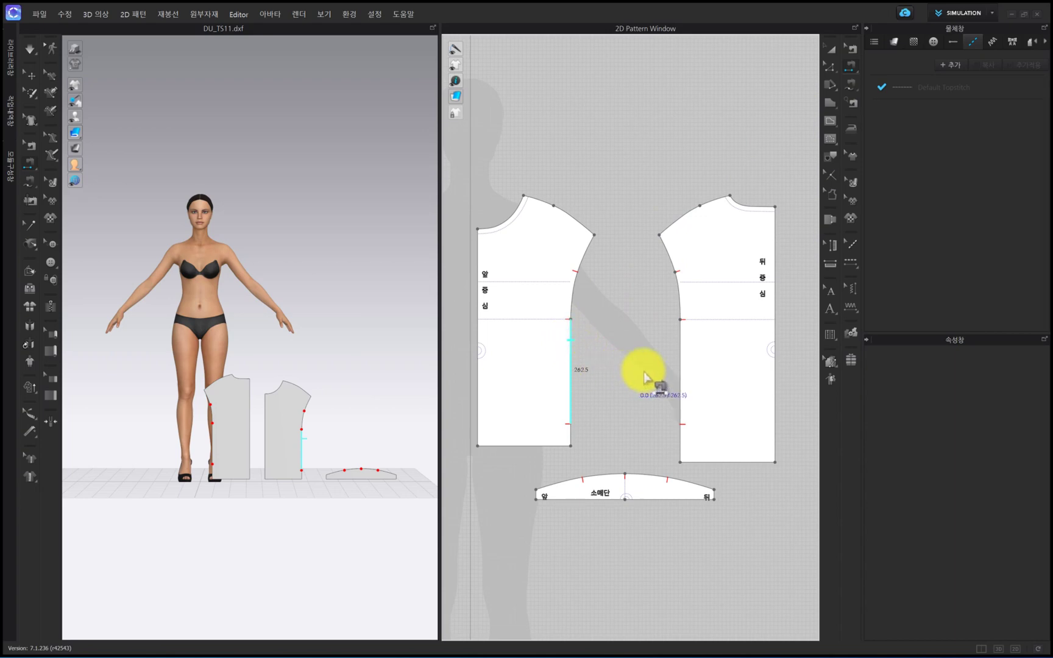
click(681, 341)
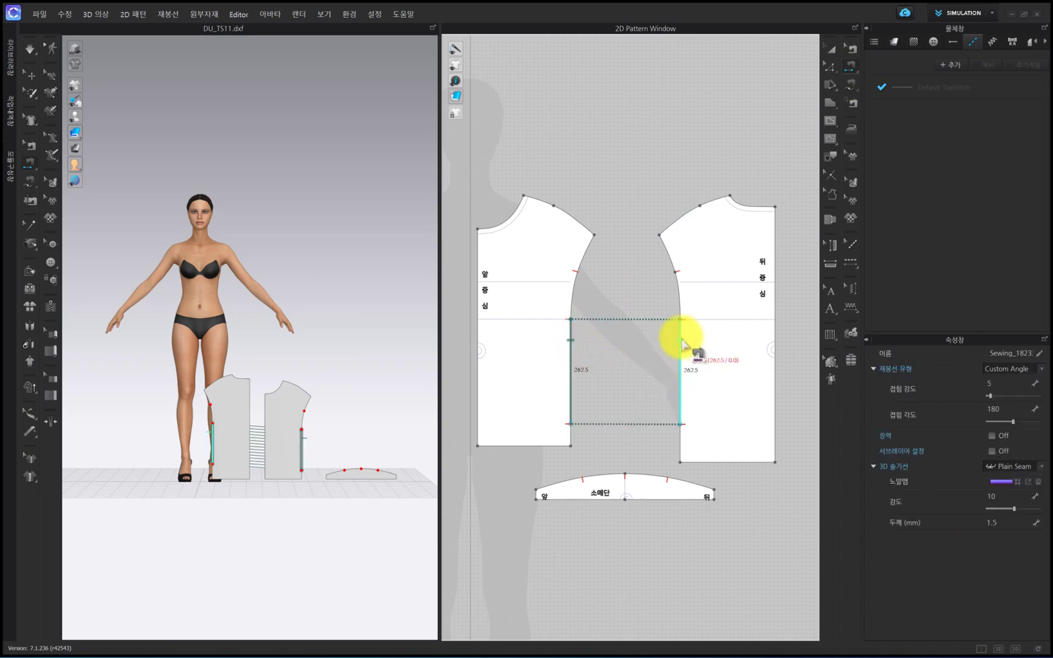
Reverse the sewing direction of the side seam so that its threads cross between front and back
click(853, 48)
click(682, 361)
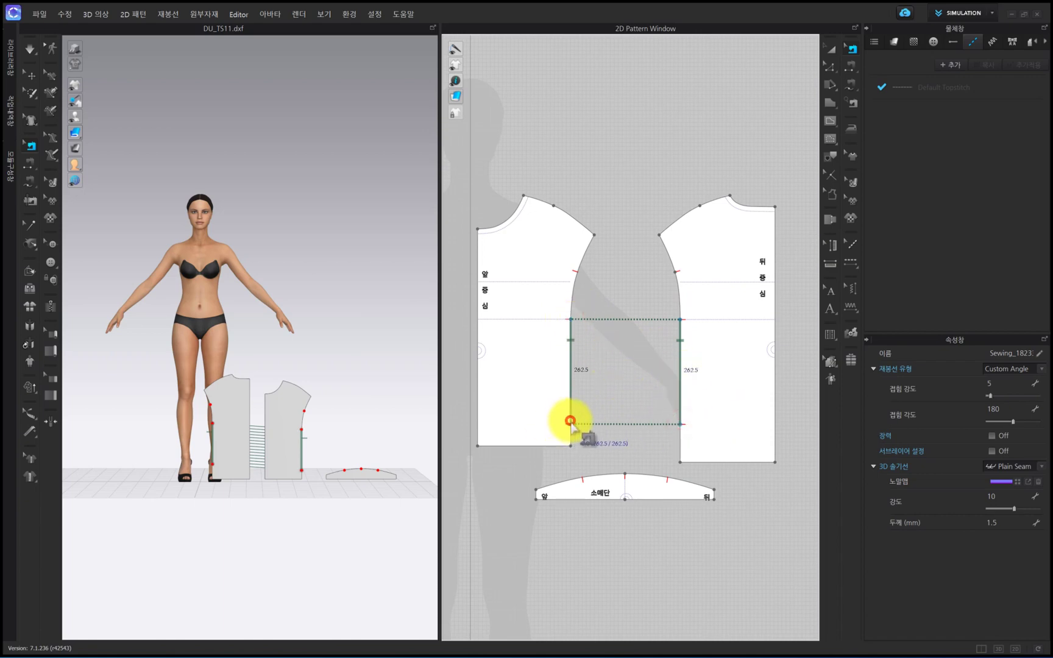
right_click(680, 345)
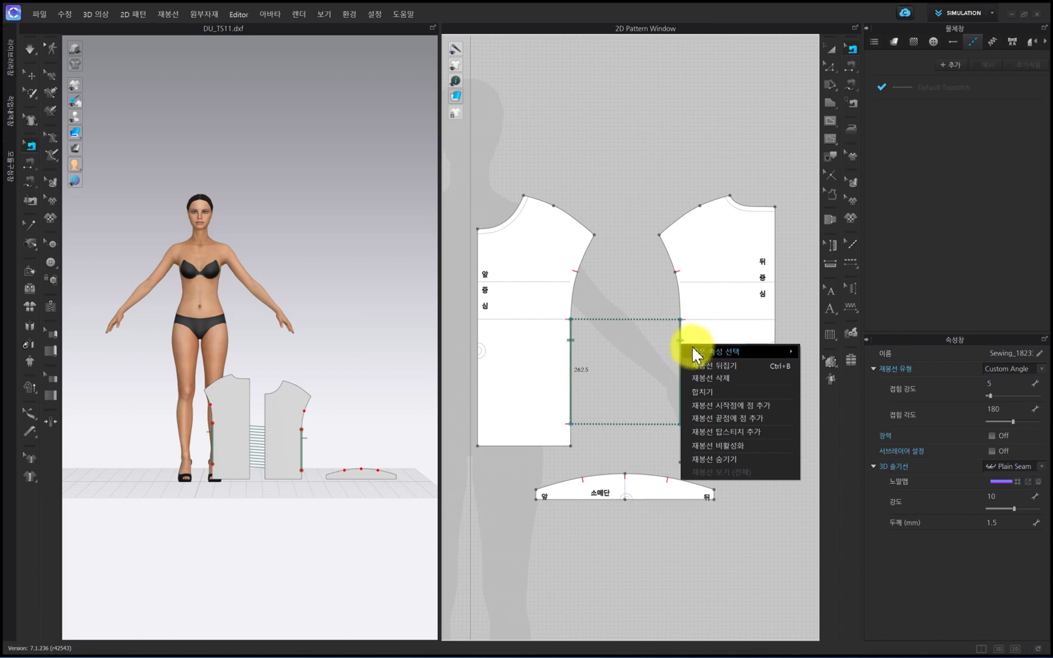
click(725, 366)
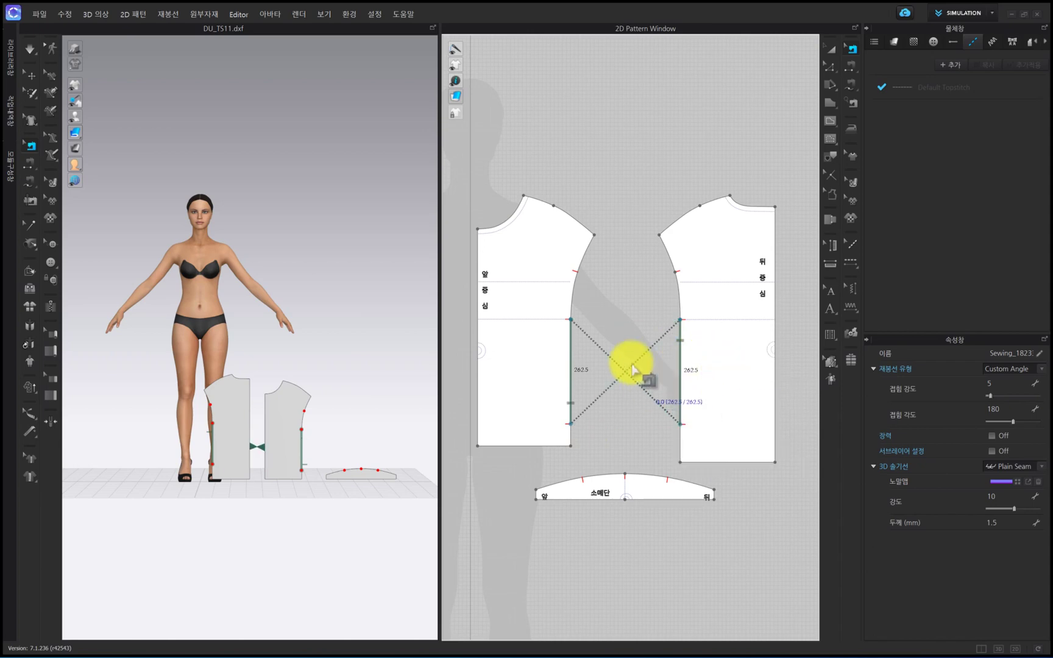
Reverse the side seam's sewing direction again so that its threads run parallel between front and back
click(630, 312)
click(680, 370)
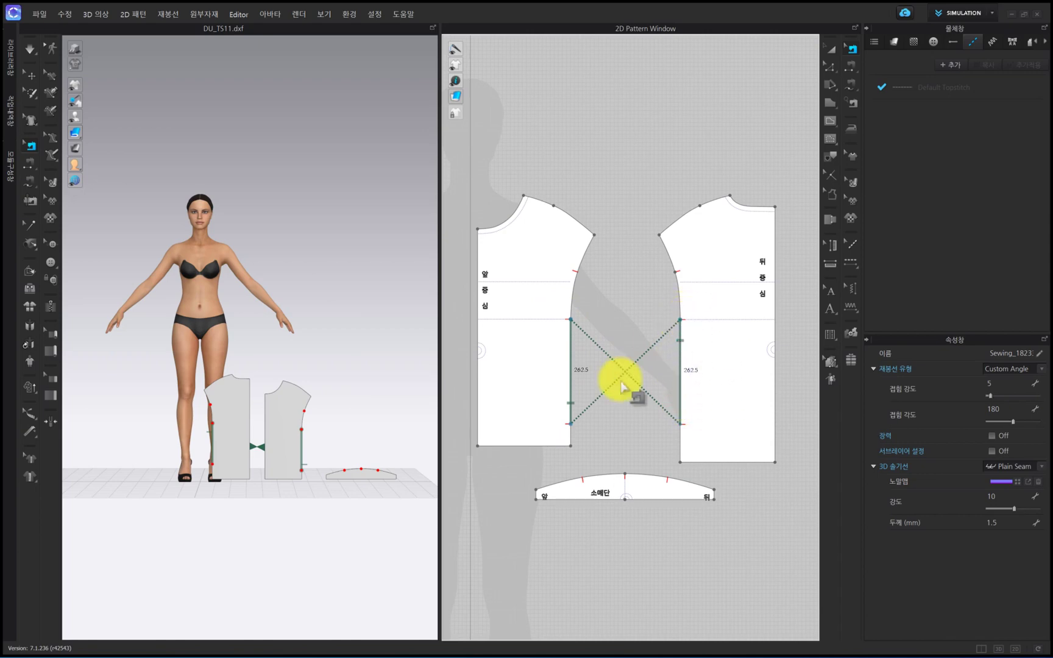
right_click(680, 385)
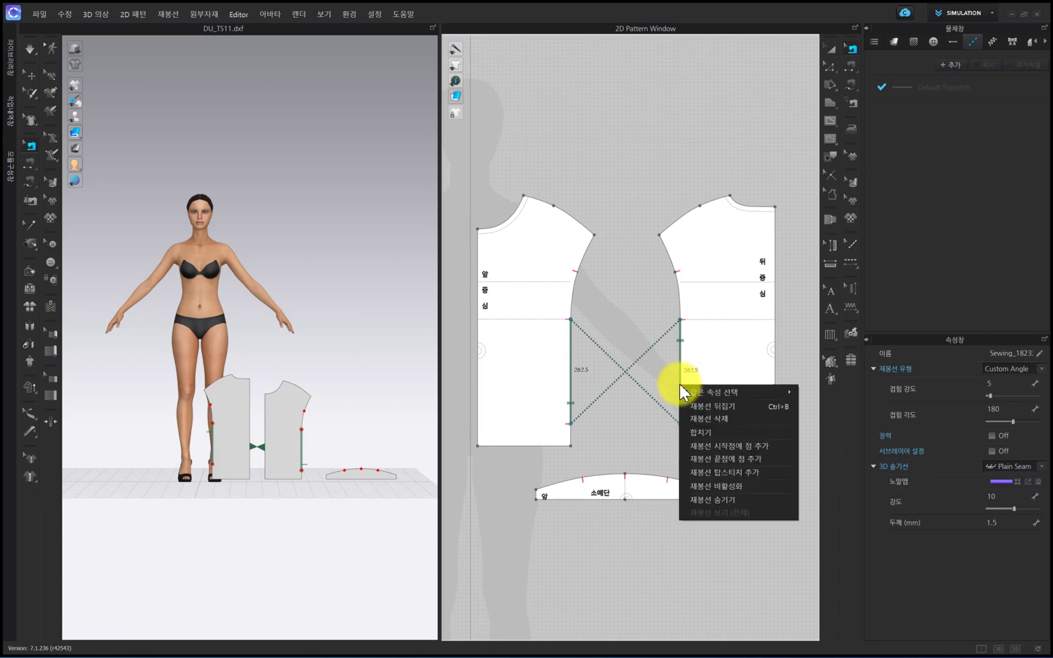
click(714, 407)
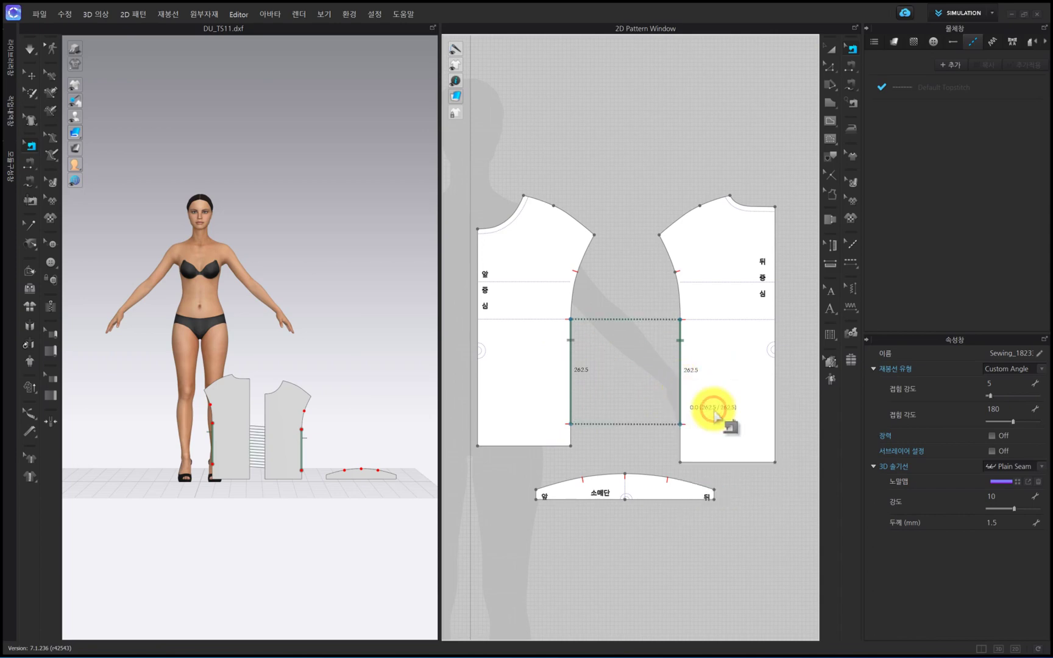
Sew the front's inner shoulder segment and its outer sleeve segment to the matching segments of the back with segment sewing
click(852, 72)
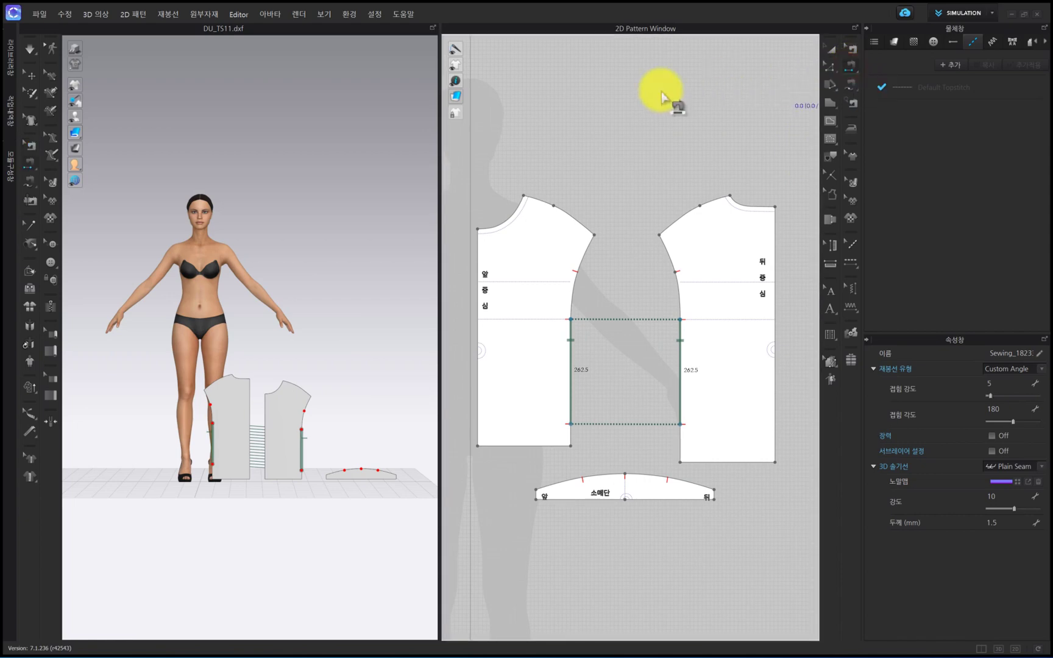
click(530, 200)
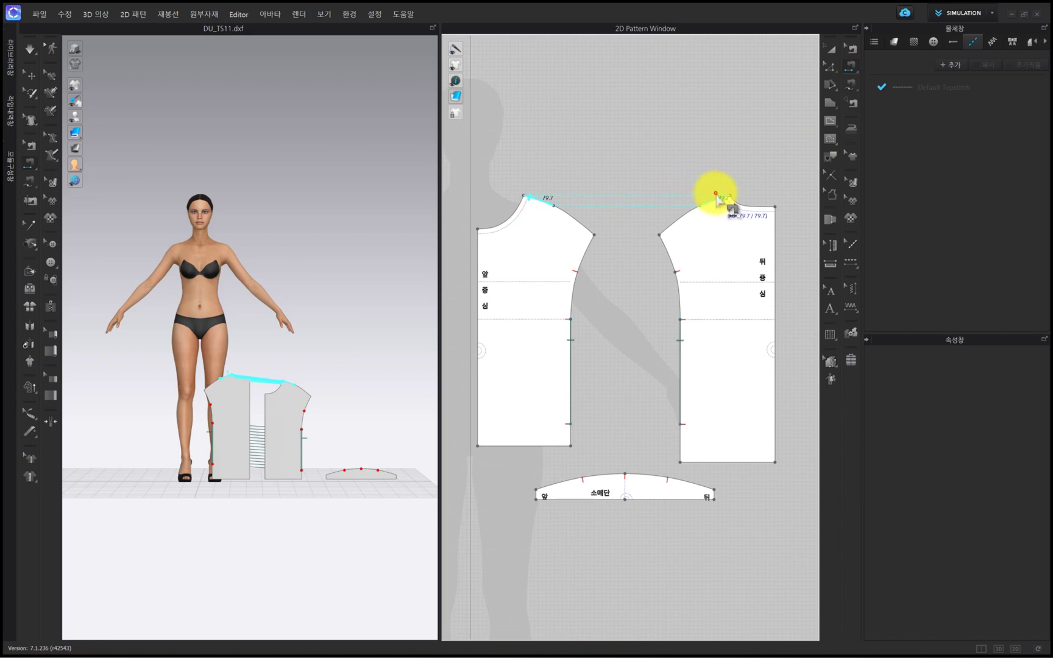
click(718, 197)
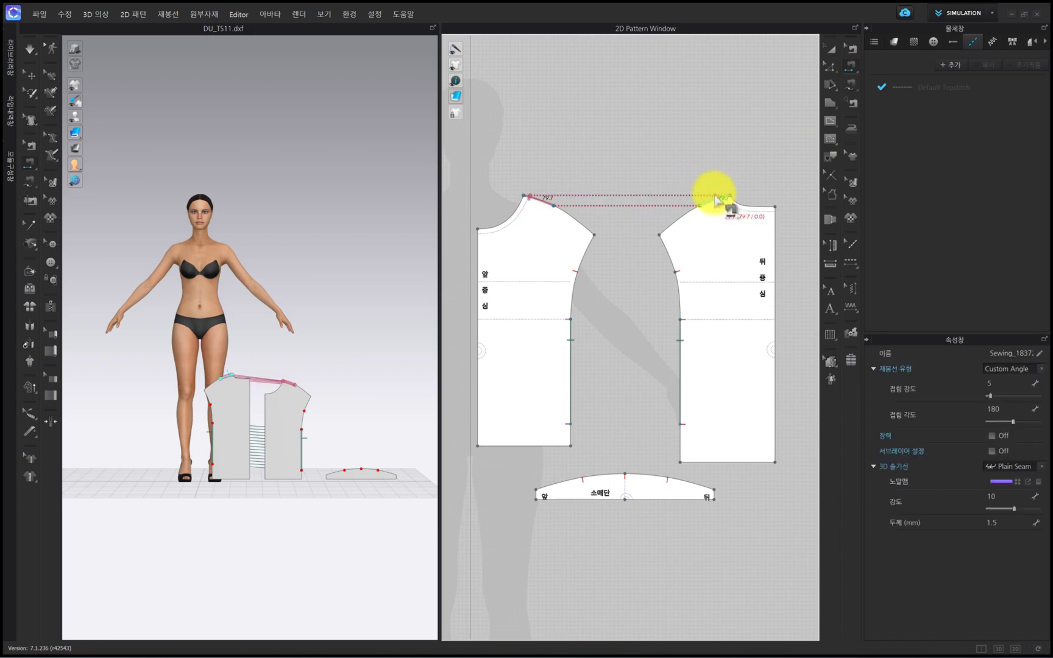
click(567, 213)
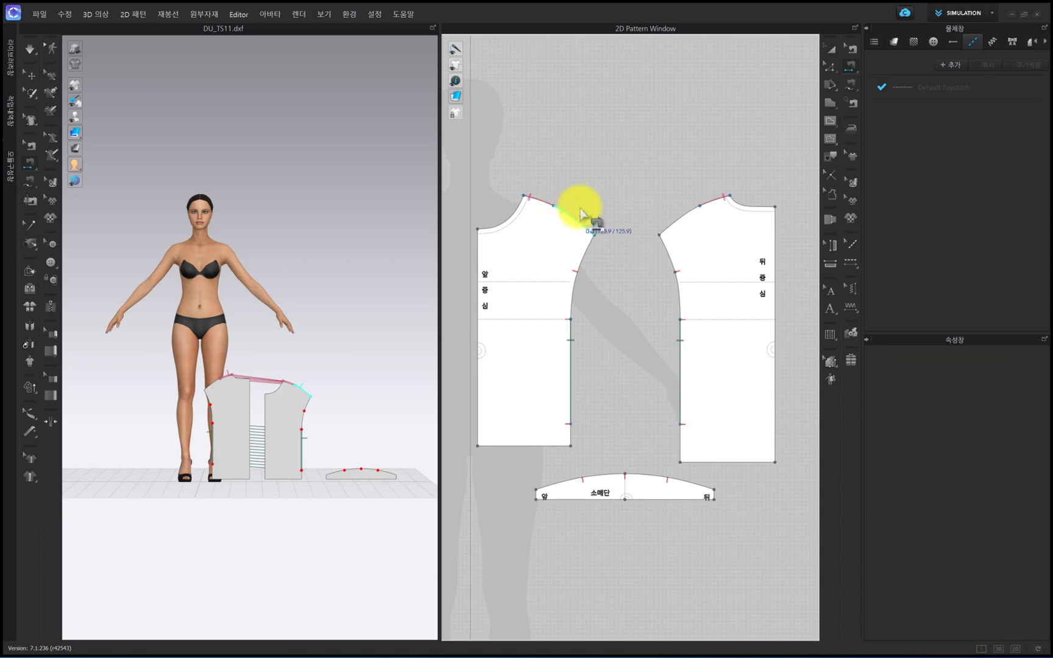
click(696, 211)
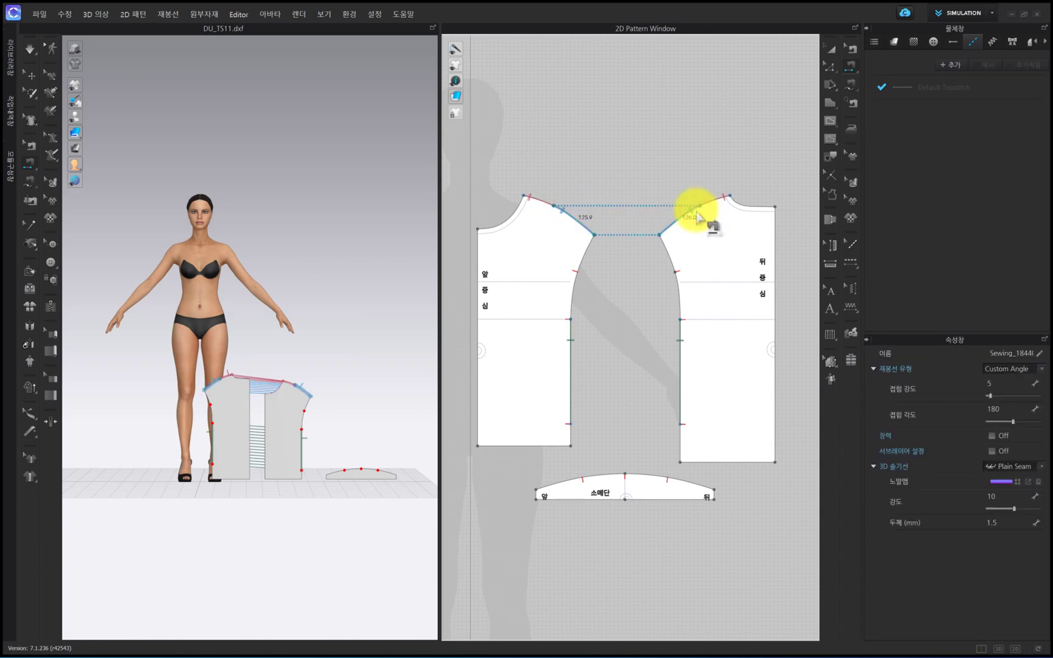
click(580, 223)
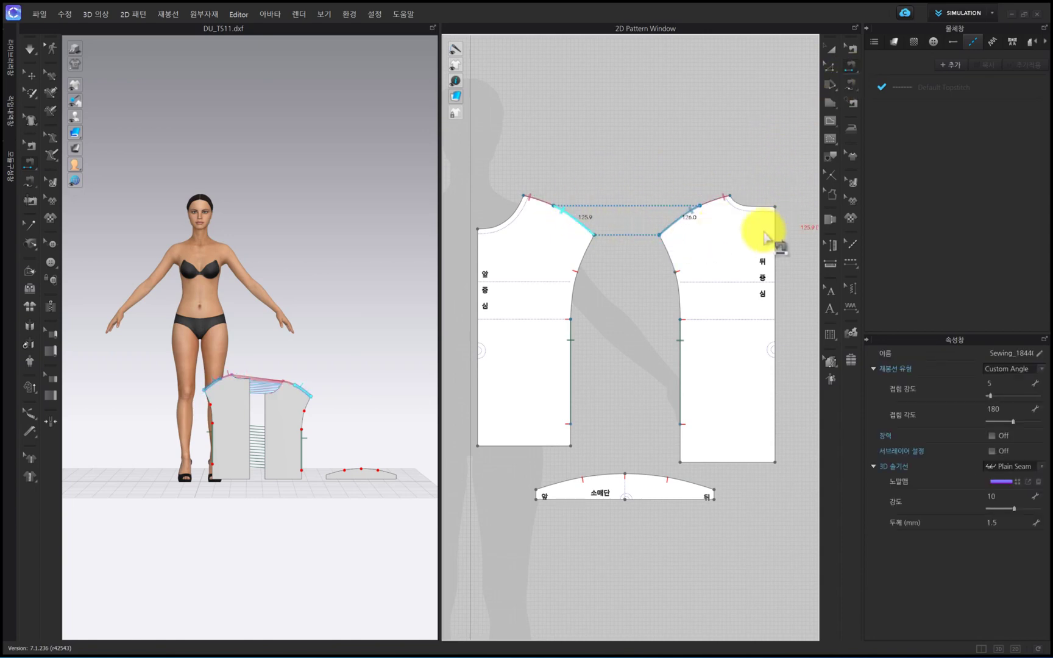
key(Escape)
Rotate the back piece to meet the front along the shoulder line, and select both shoulder seams to check their pairing
click(835, 52)
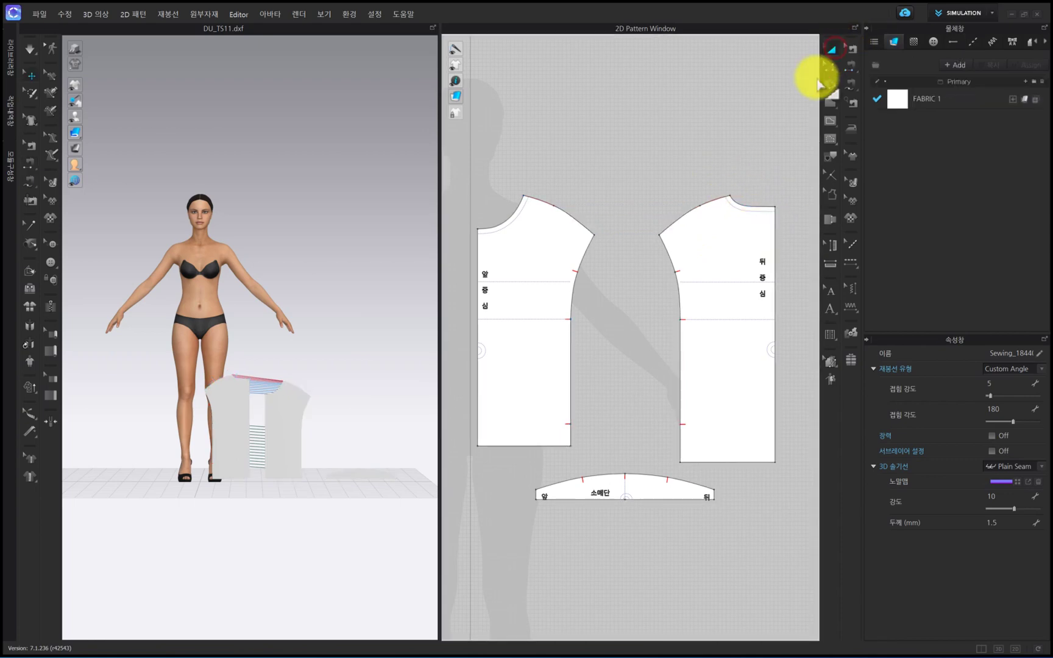
click(708, 214)
drag(717, 166, 548, 182)
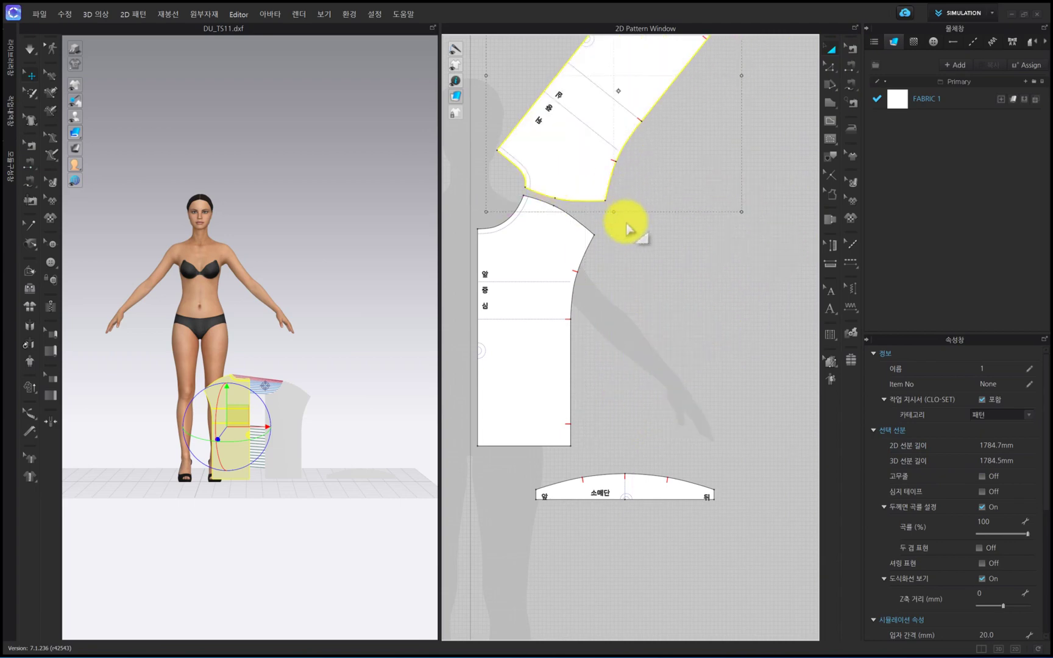
click(851, 48)
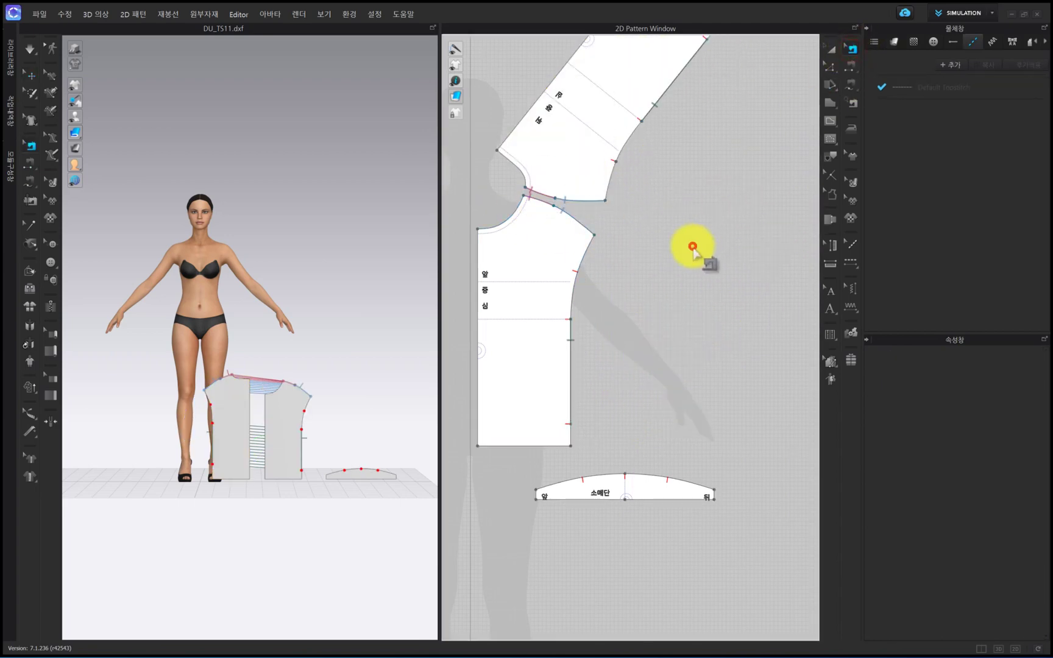
click(540, 195)
click(538, 199)
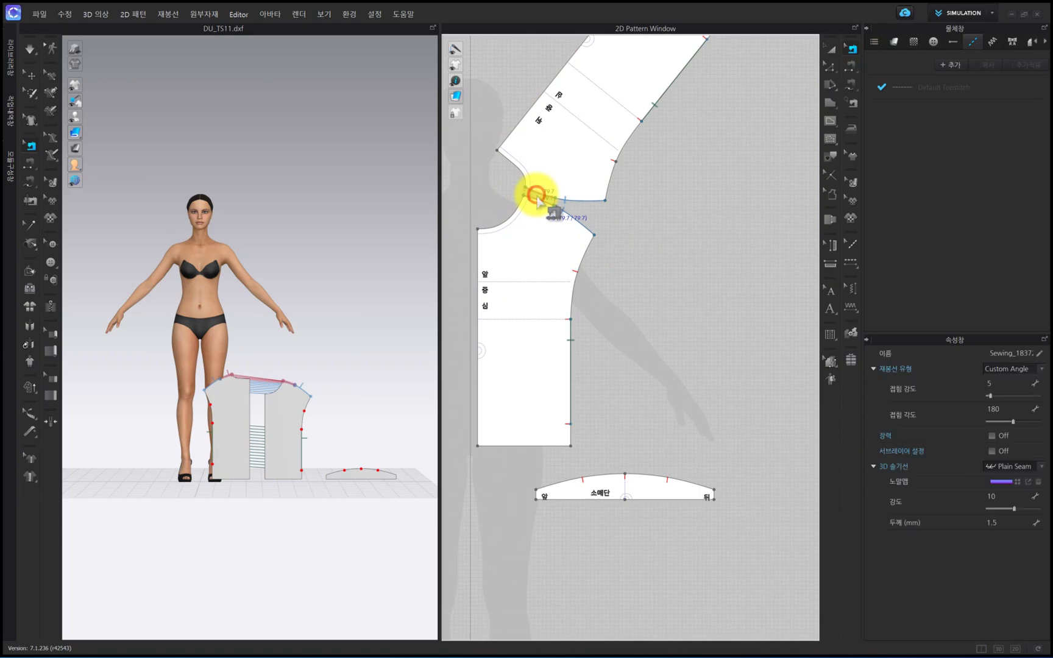
click(578, 205)
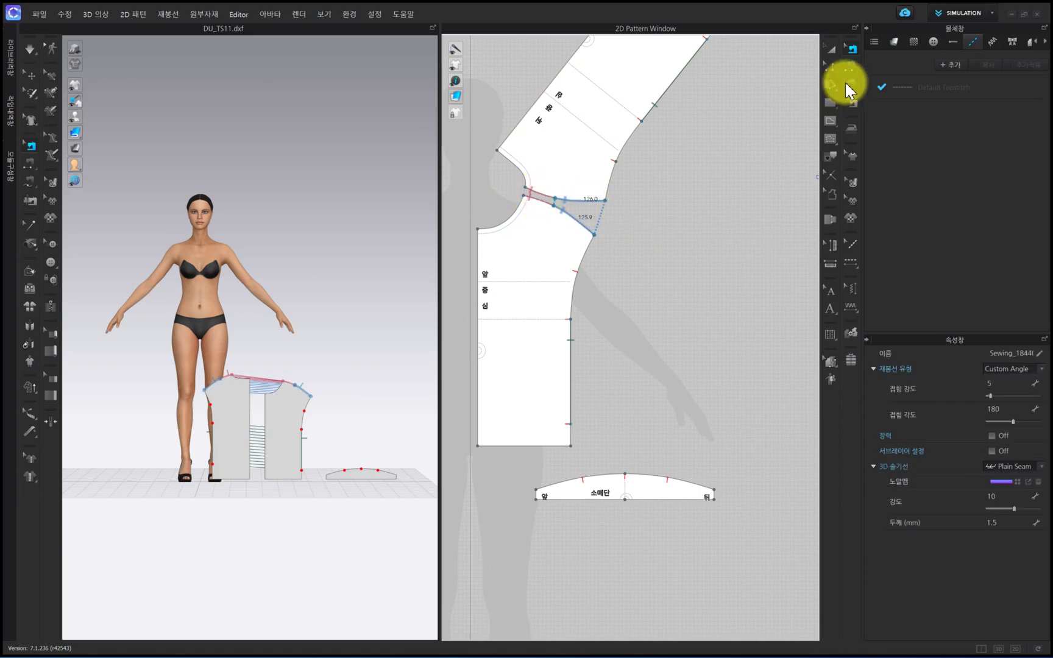
Undo the rotation and move of the back piece, and deselect it
click(832, 50)
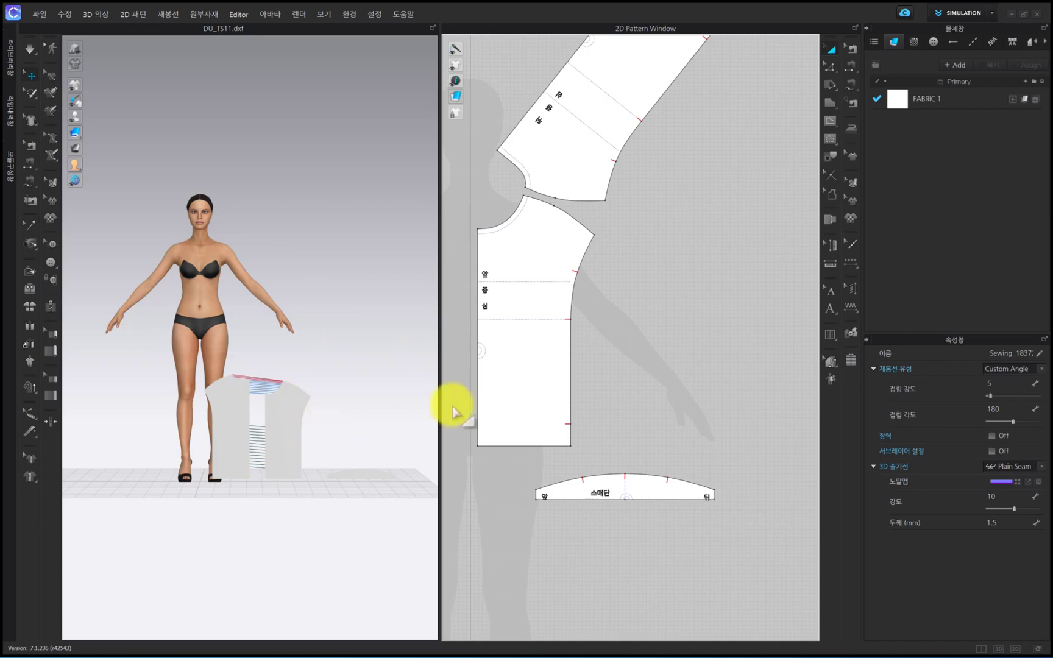
click(627, 379)
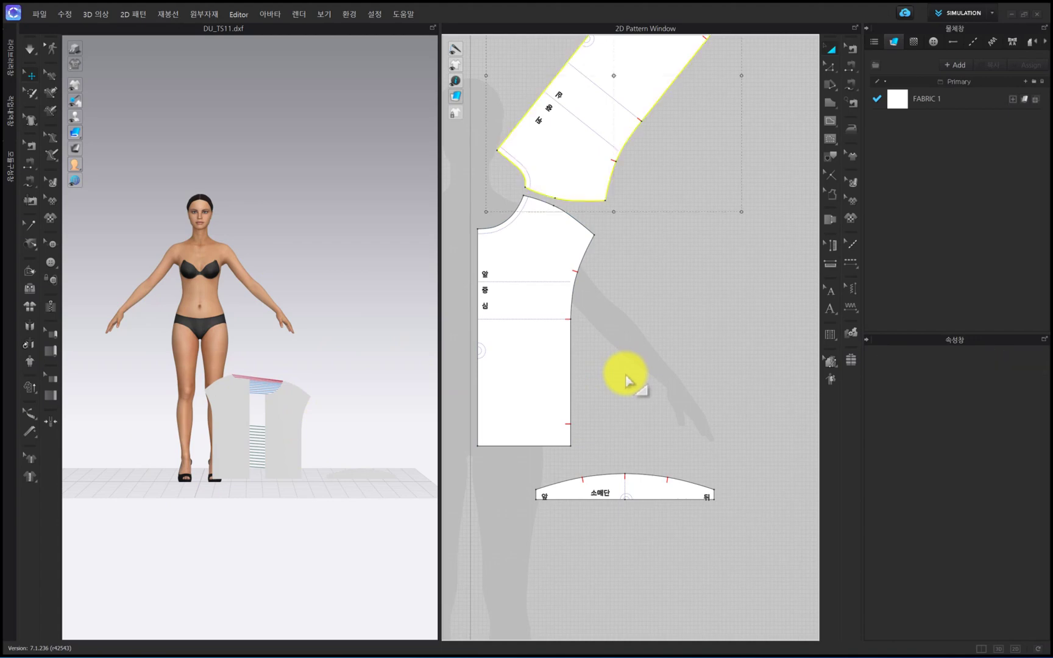
key(ctrl+z)
key(ctrl+z)
key(ctrl+z)
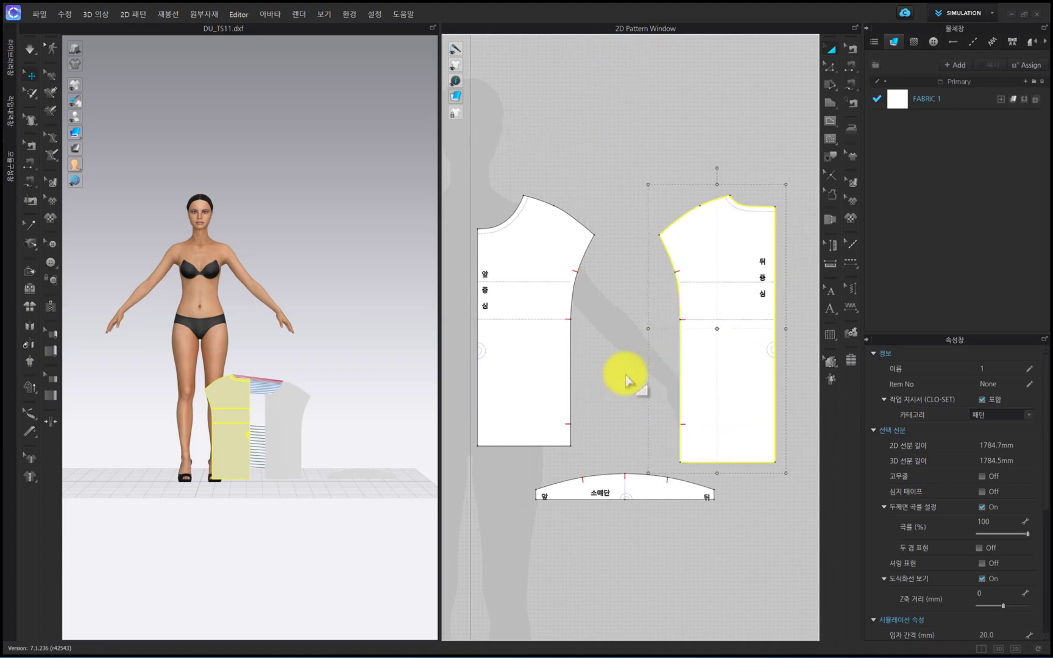
click(626, 377)
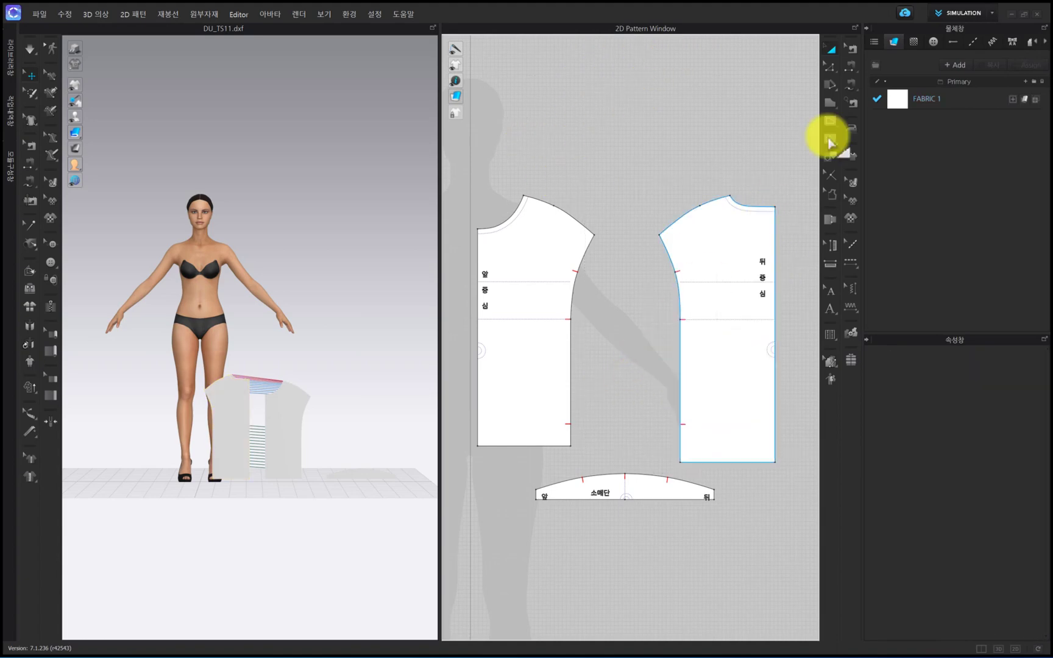
Select the inner shoulder seam and the outer sleeve seam in turn to check how front and back are joined
click(851, 49)
click(711, 205)
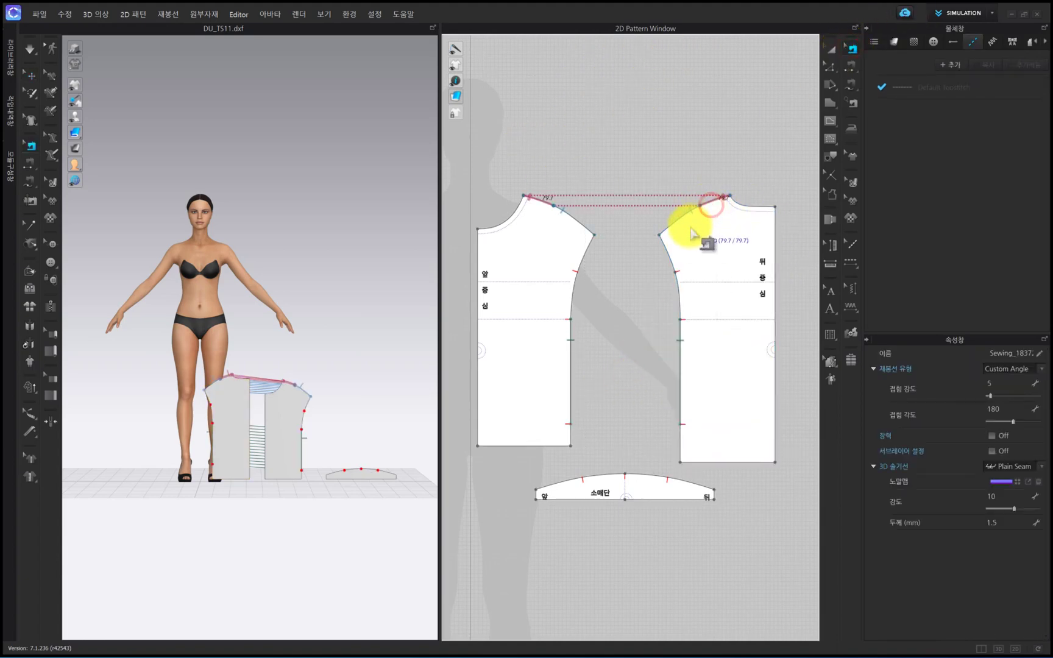
click(687, 219)
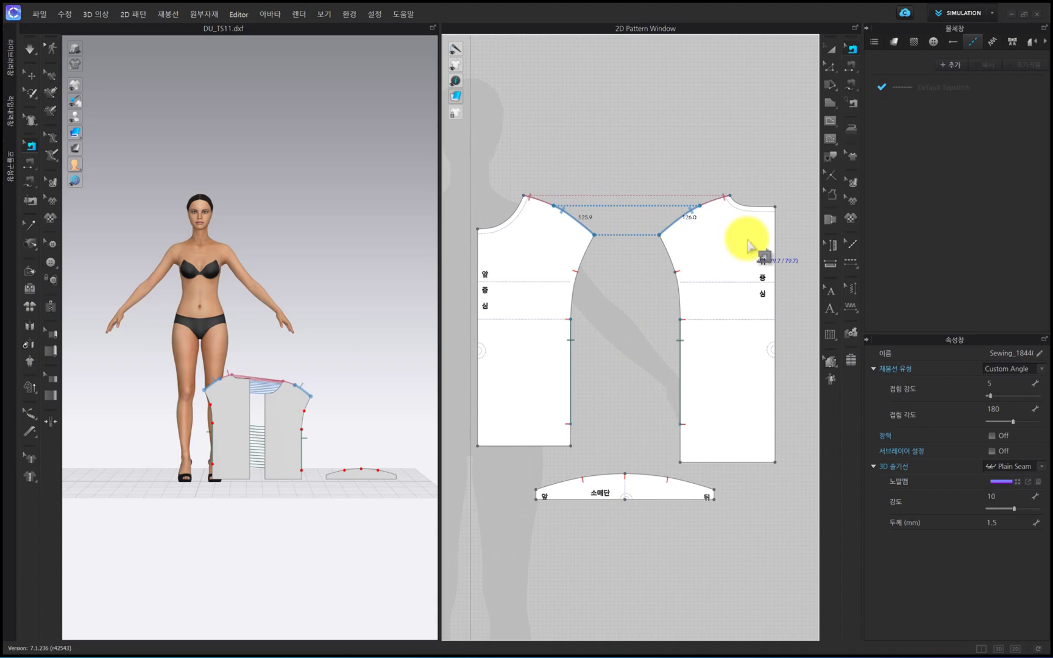
click(531, 199)
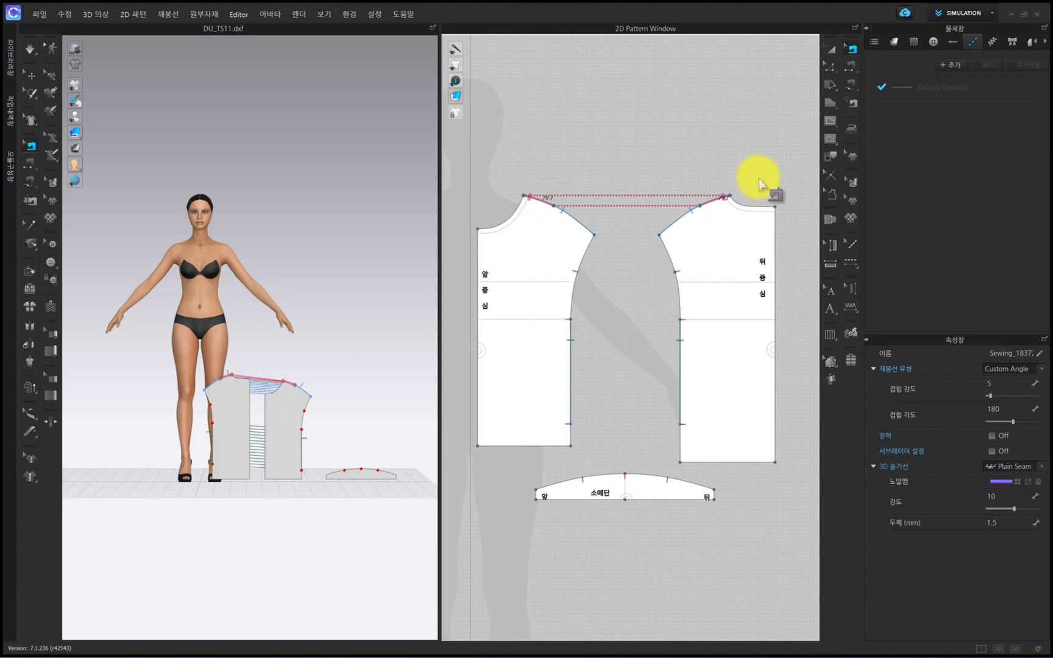
Widen the 2D pattern window at the expense of the 3D window and frame the whole avatar silhouette with the pieces
click(833, 51)
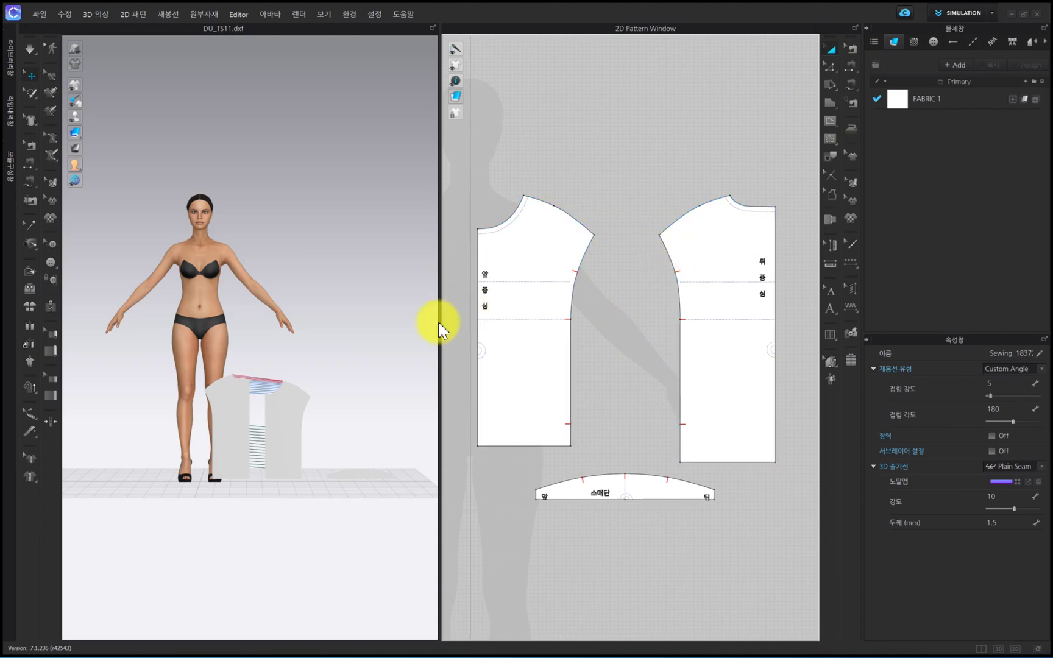
drag(440, 321, 337, 346)
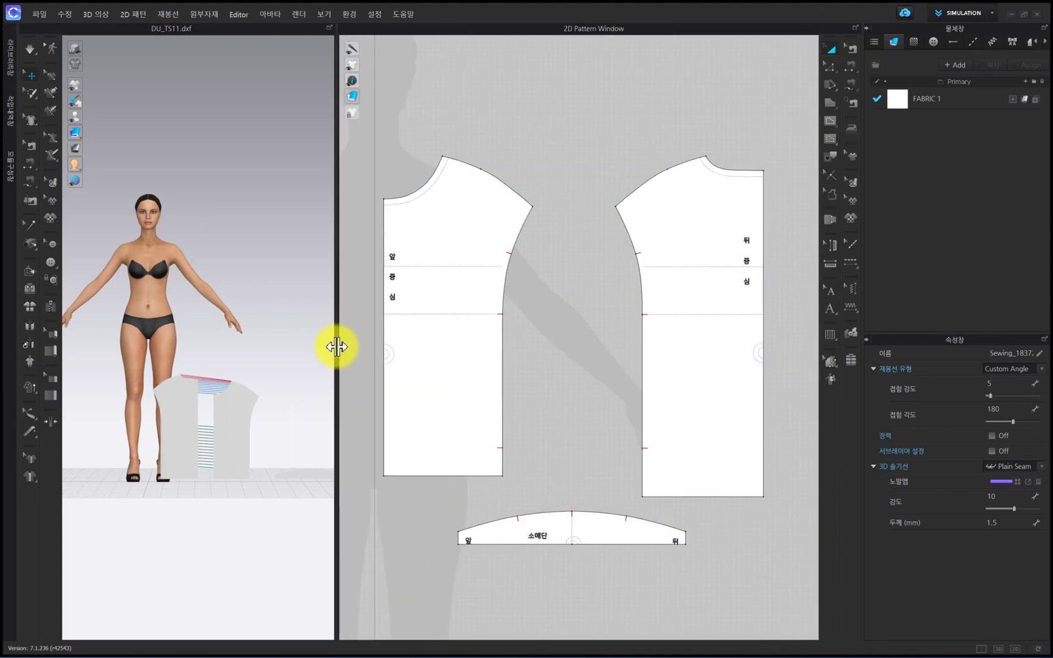
scroll(554, 291, down, 2)
scroll(552, 287, down, 2)
middle_drag(552, 287, 646, 258)
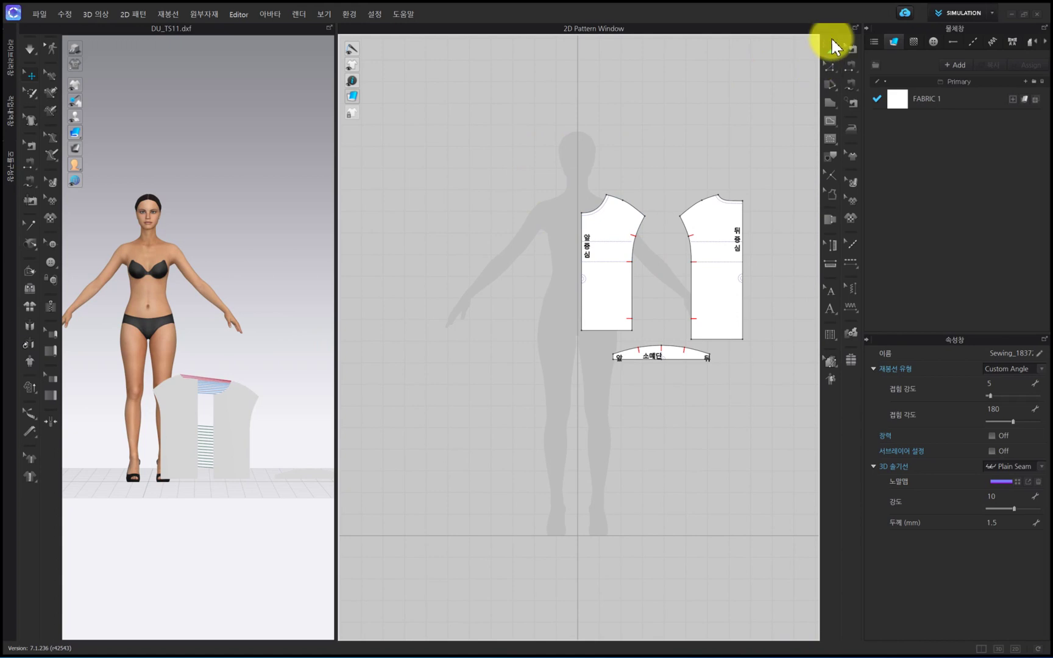
Select the front, back and sleeve hem pieces and try to set them as symmetric linked pieces with their sewing
drag(790, 112, 564, 404)
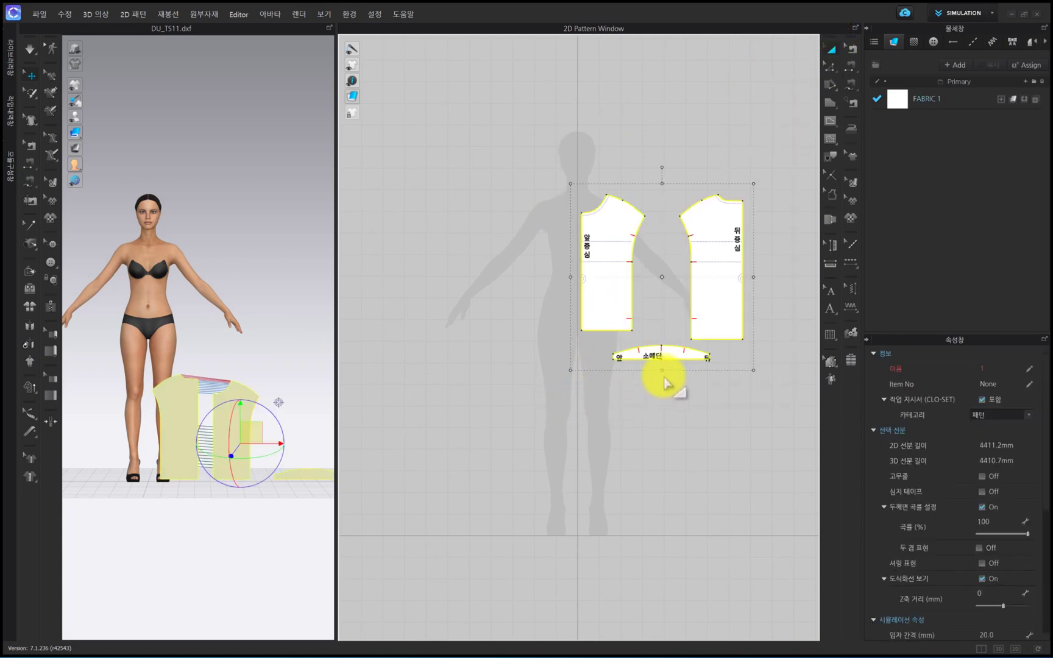
right_click(720, 266)
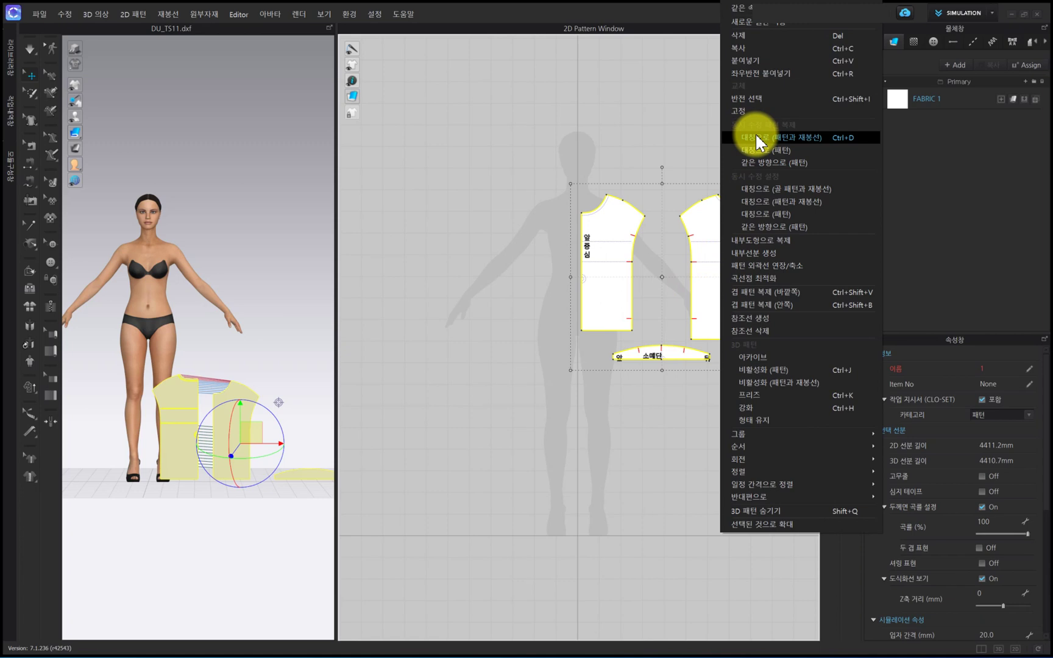
click(762, 200)
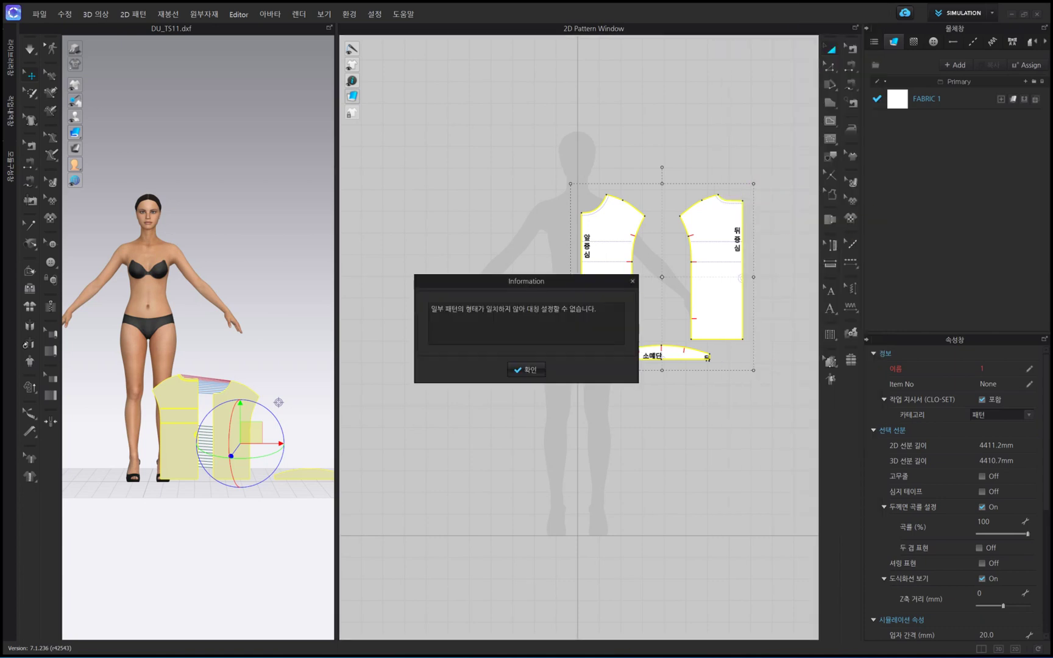
click(533, 369)
Duplicate the selected pieces as linked symmetric patterns with sewing, place the copies on the opposite side of the avatar silhouette, and deselect them
right_click(720, 245)
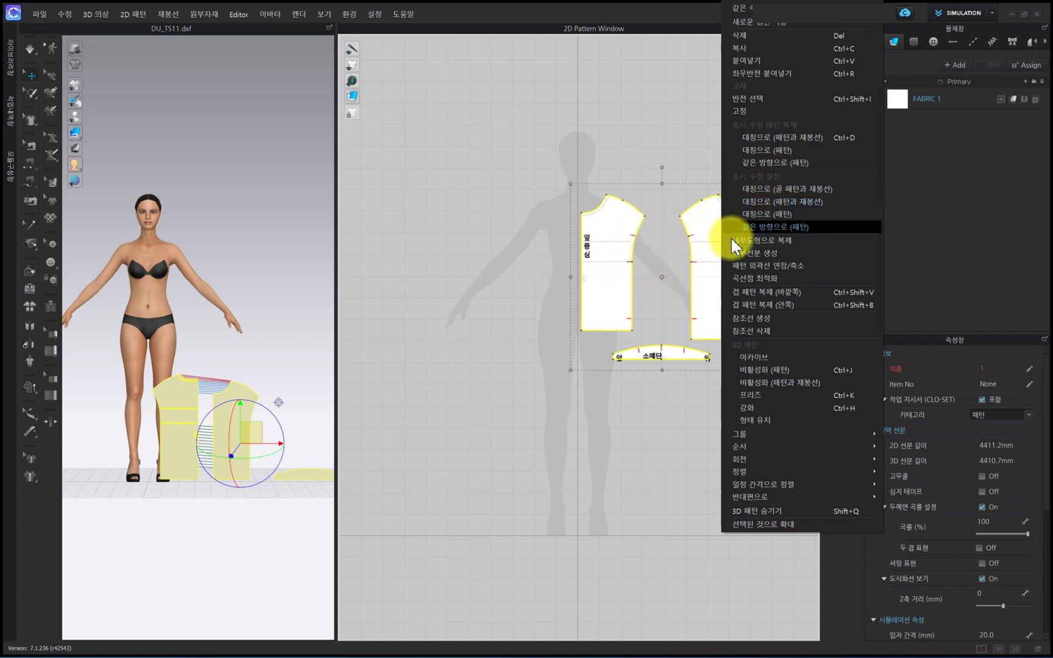
click(766, 139)
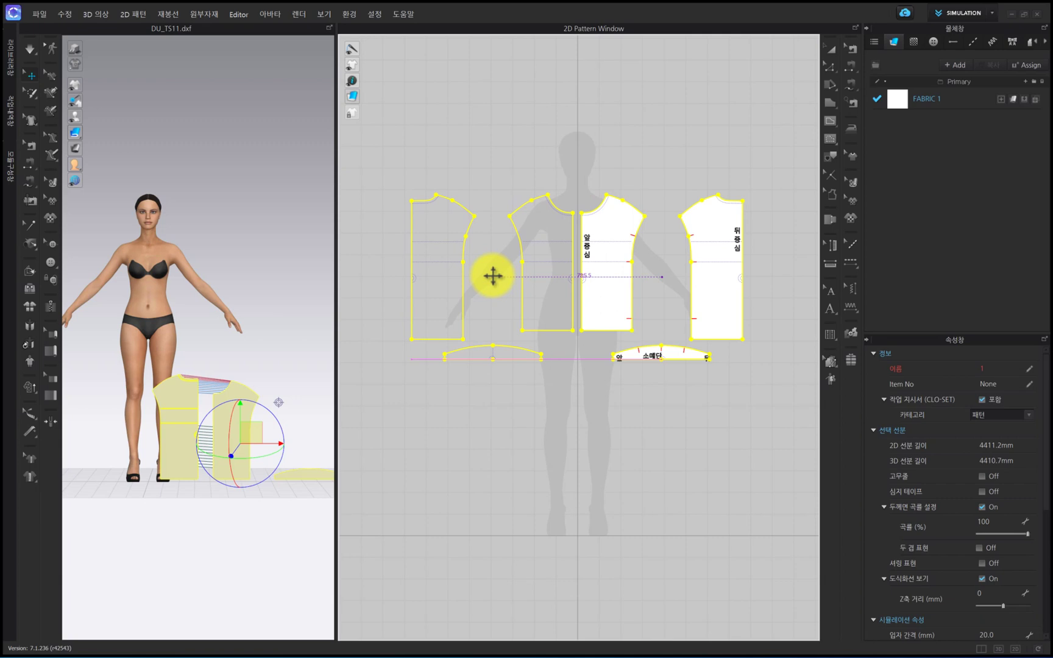
click(493, 276)
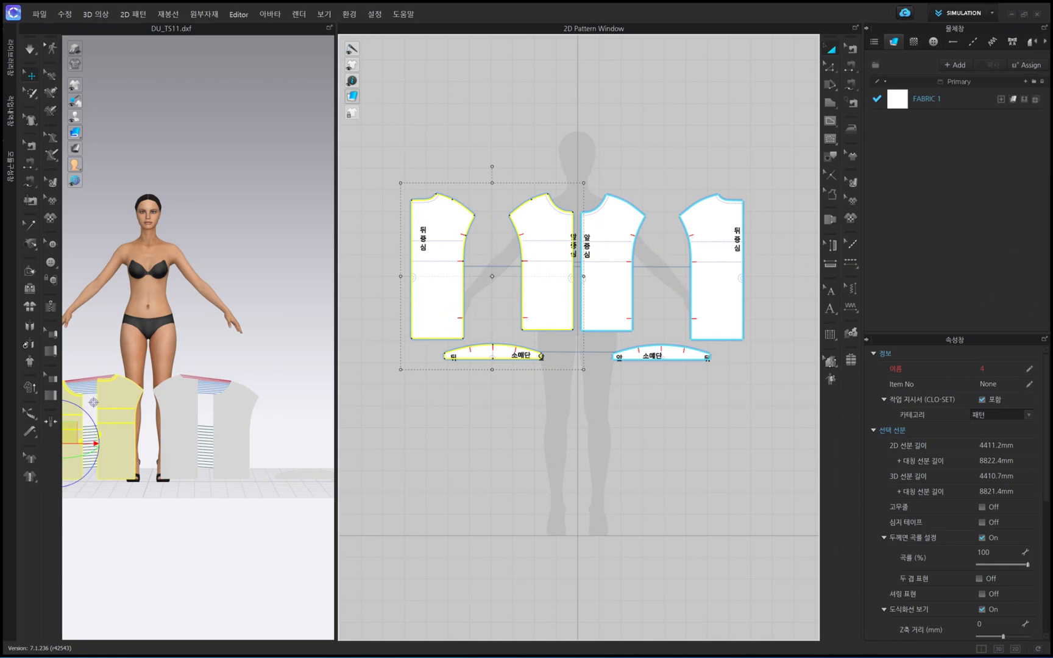
click(631, 400)
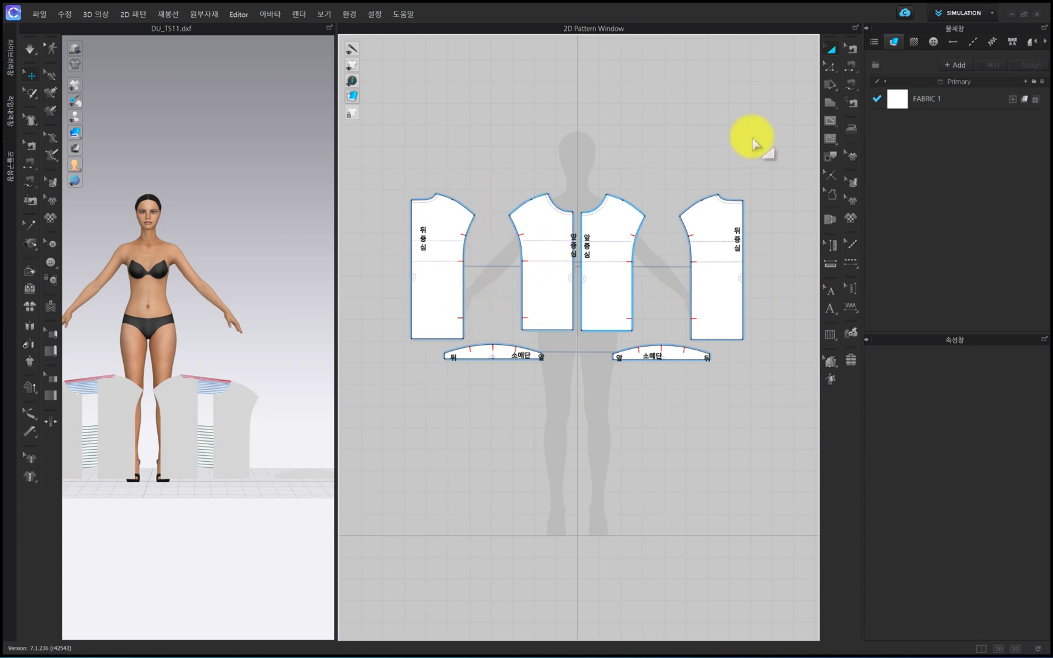
Move the mirrored back piece beside the original back so that the two centre back edges face each other
click(602, 235)
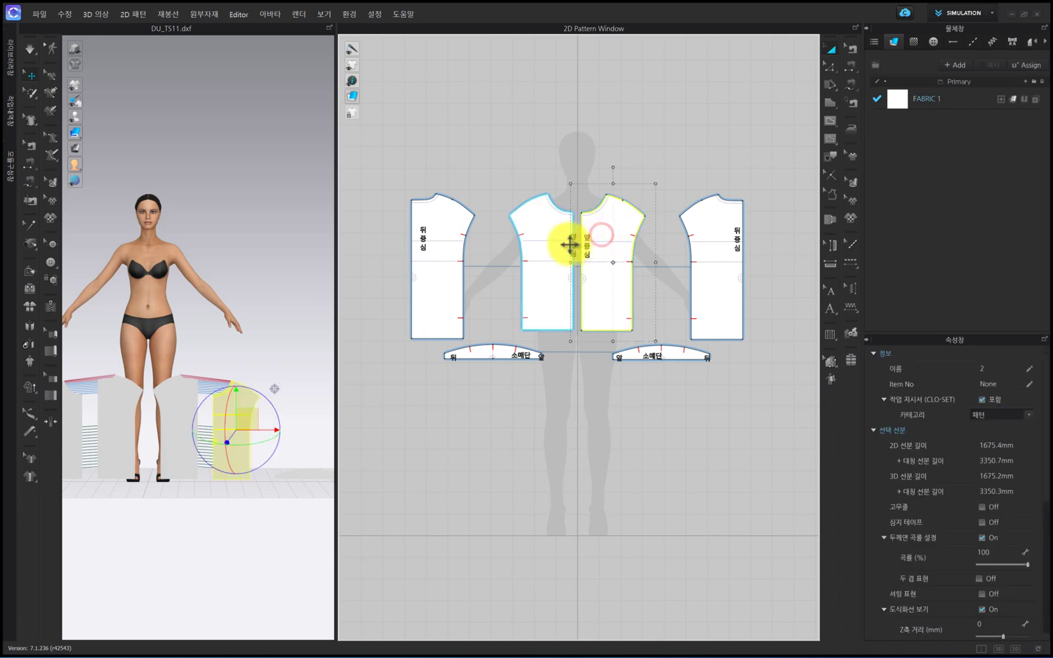
click(533, 240)
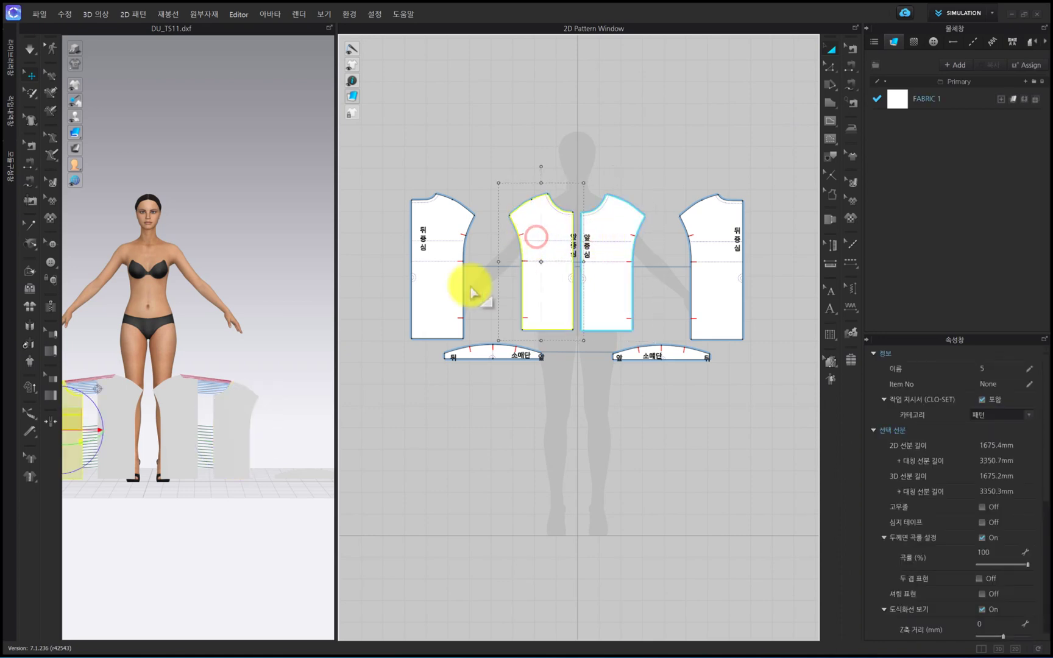
click(419, 280)
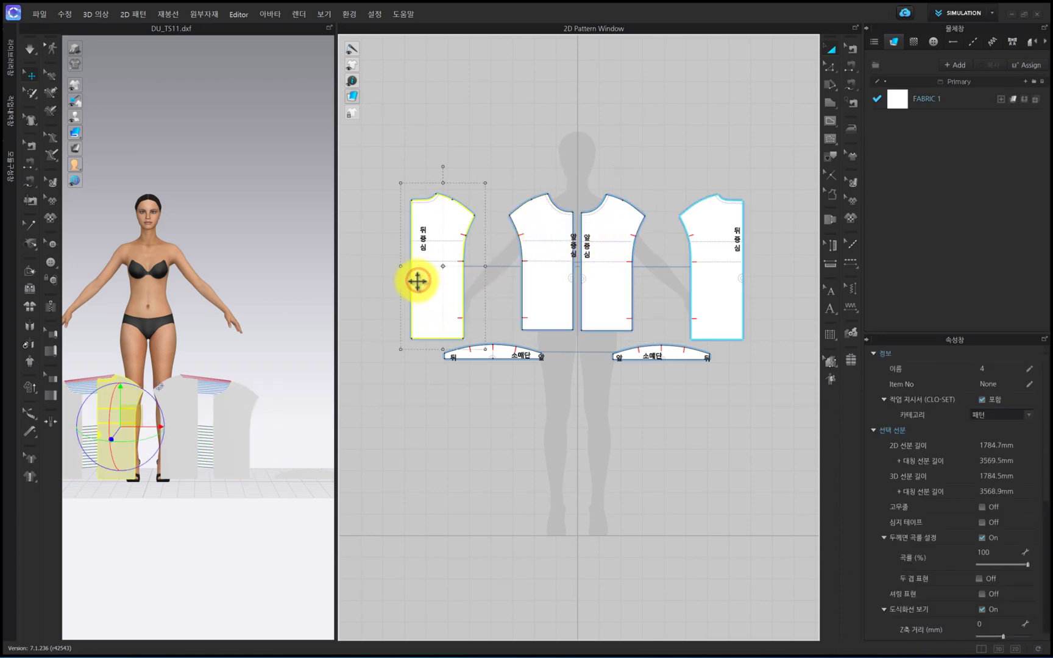
key(ctrl+c)
key(ctrl+v)
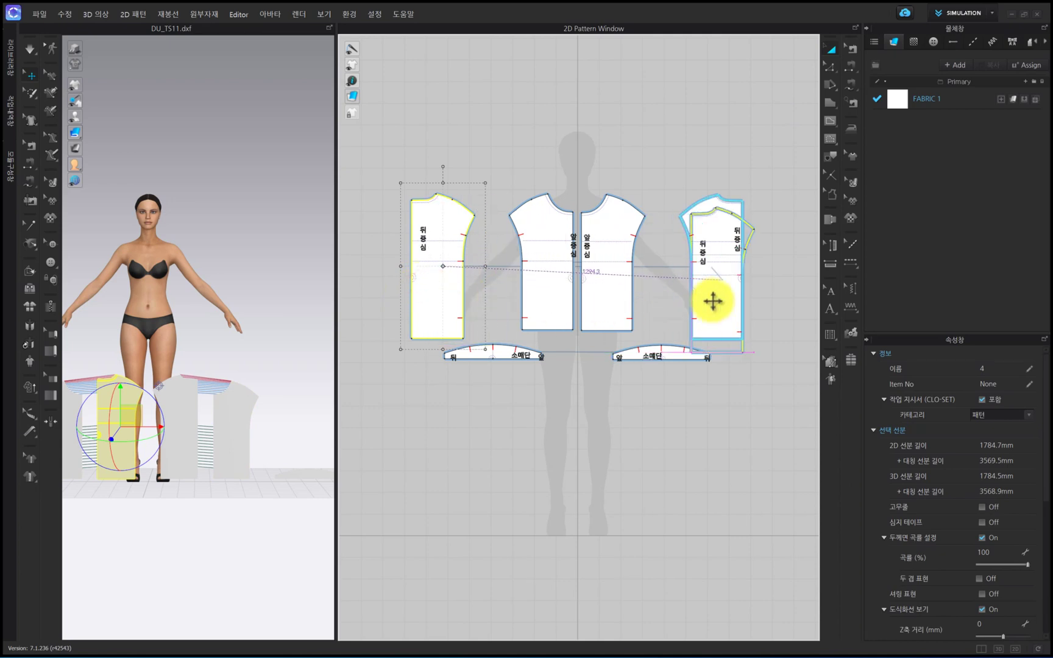
click(761, 288)
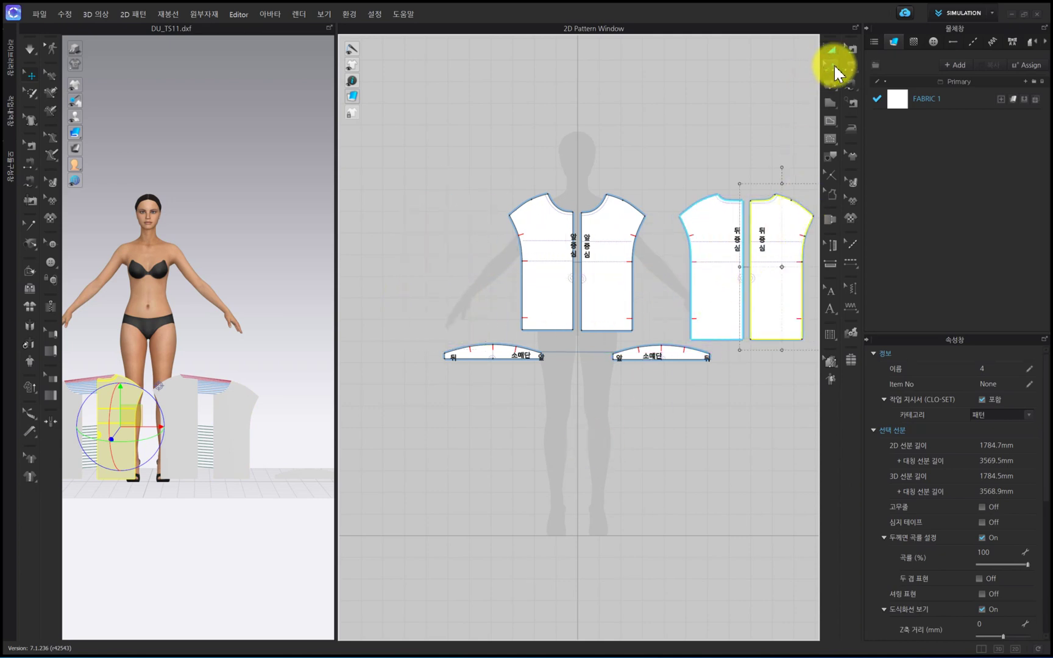
Sew the two centre back edges together and the two centre front edges together with Segment Sewing
scroll(743, 242, up, 2)
middle_drag(749, 253, 688, 199)
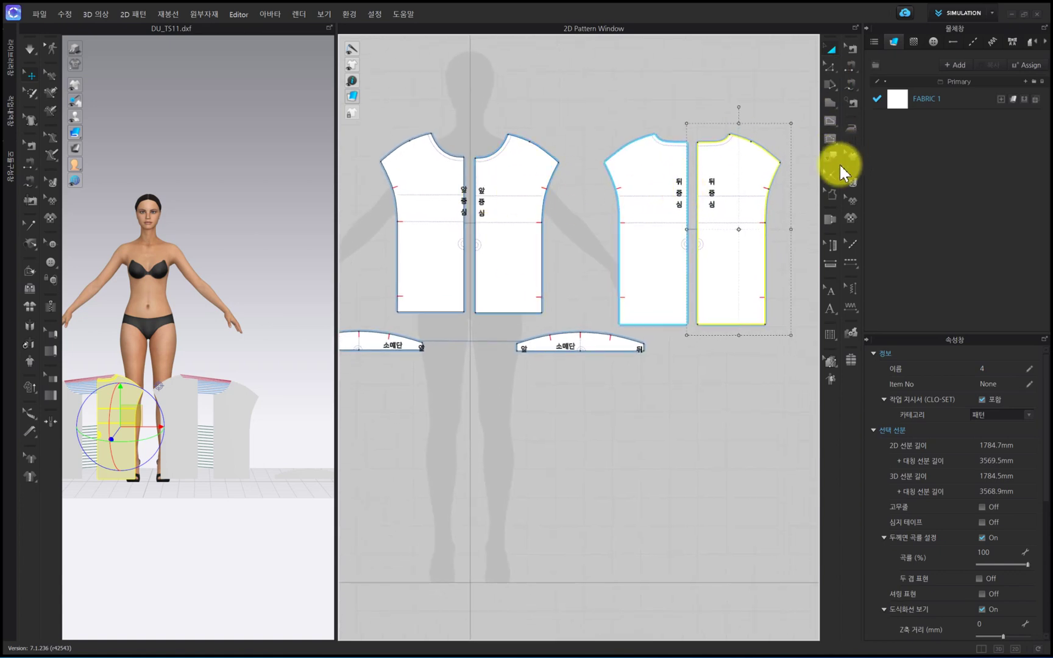
click(849, 69)
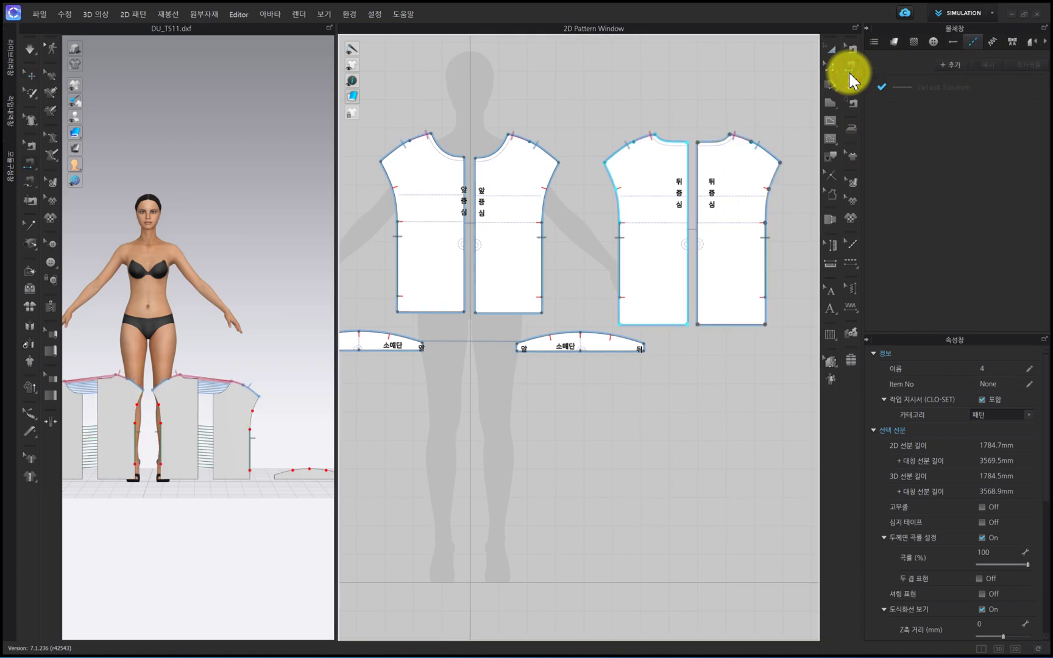
click(701, 165)
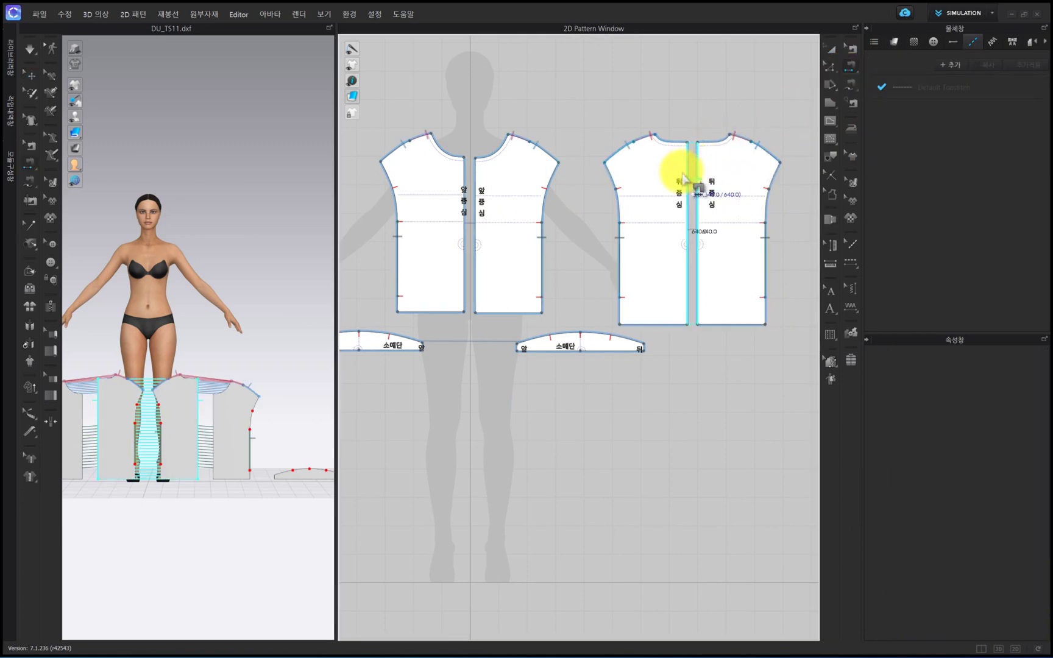
click(687, 169)
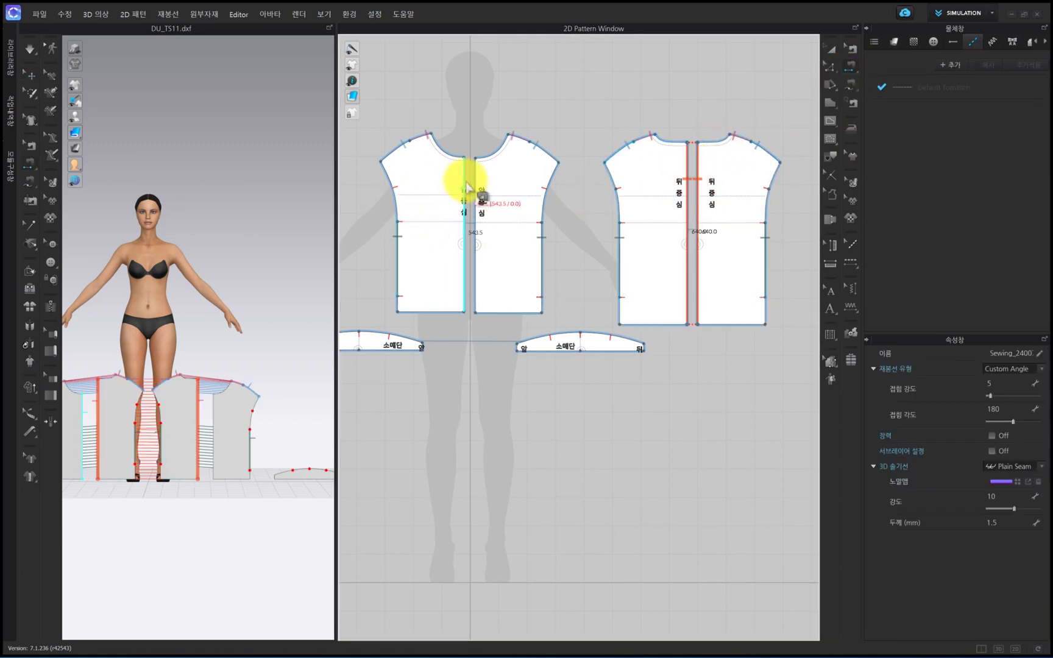
click(466, 184)
click(474, 182)
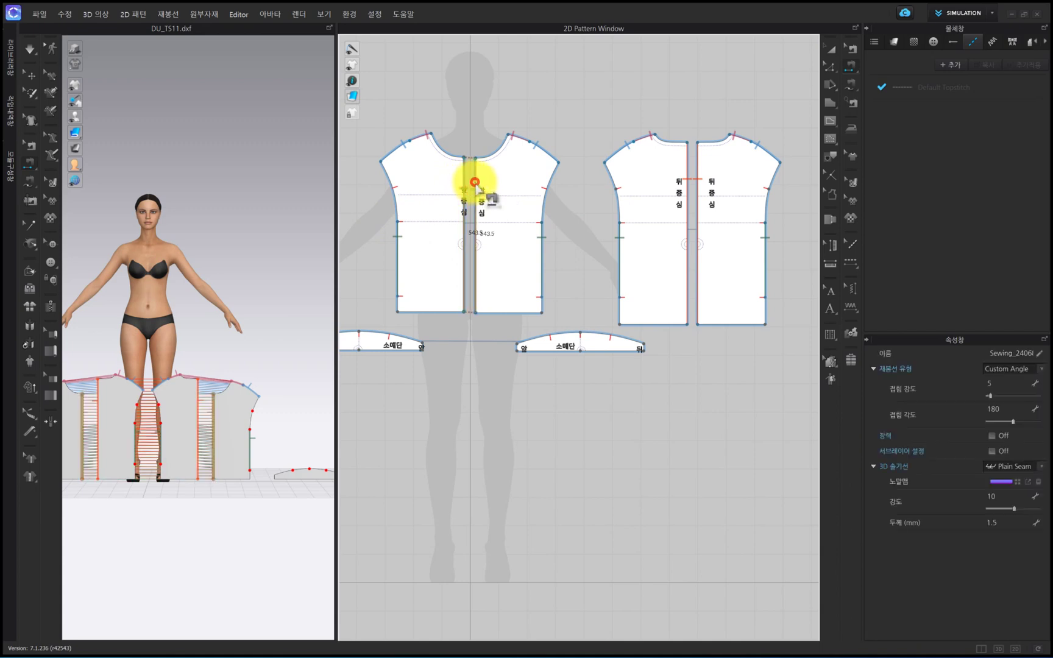
Select the sleeve hem pieces in turn to check their symmetric pairing, deselect them, and restore the evenly split 3D and 2D window layout
click(831, 50)
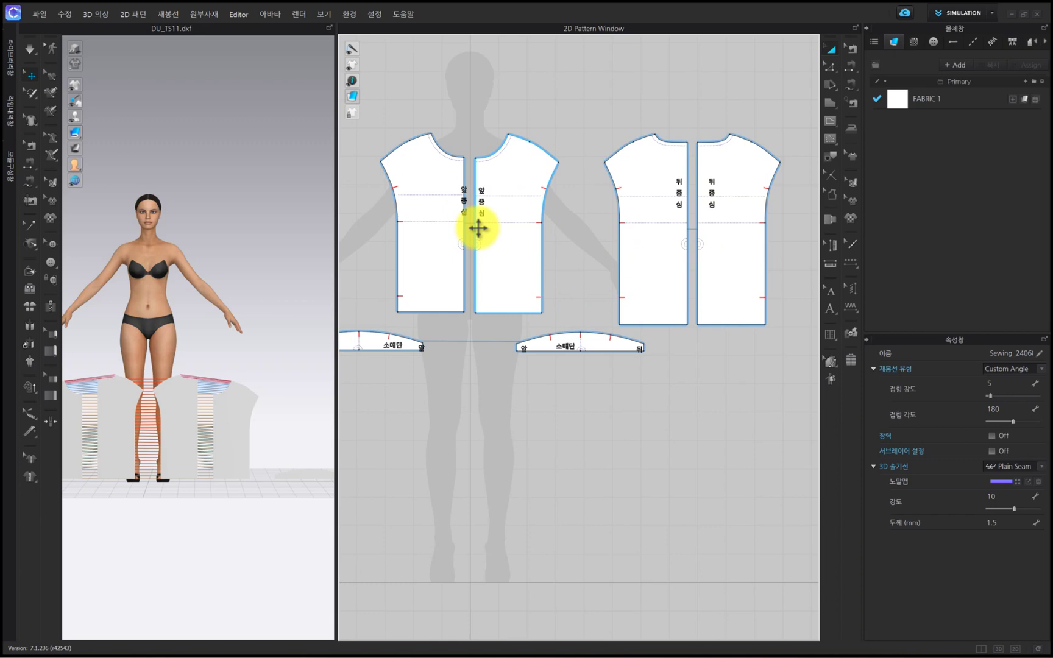
click(686, 284)
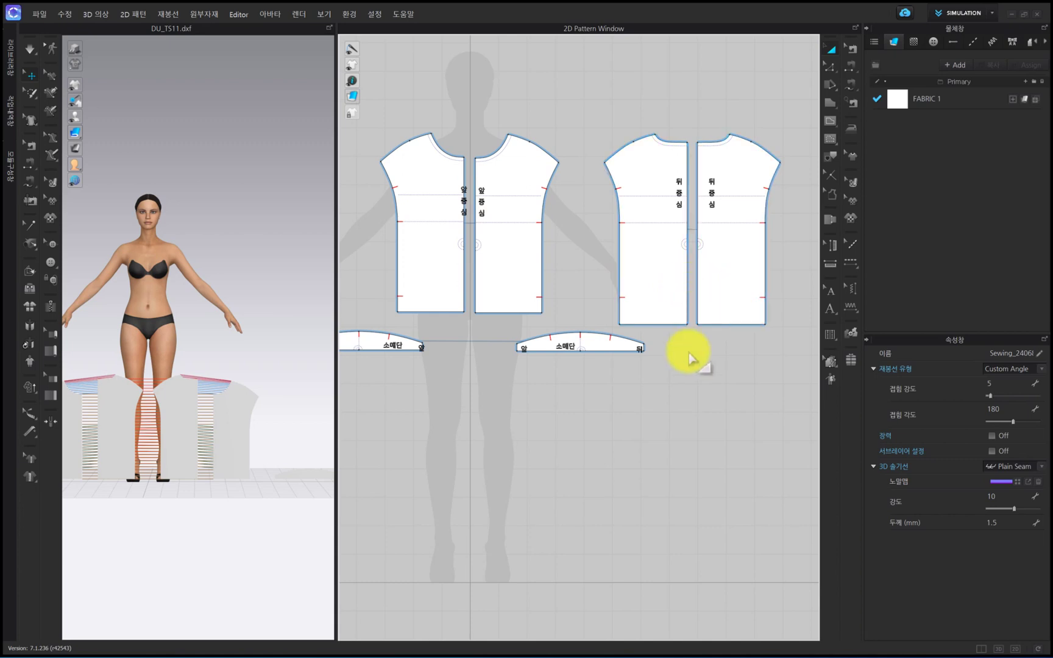
click(567, 344)
click(381, 335)
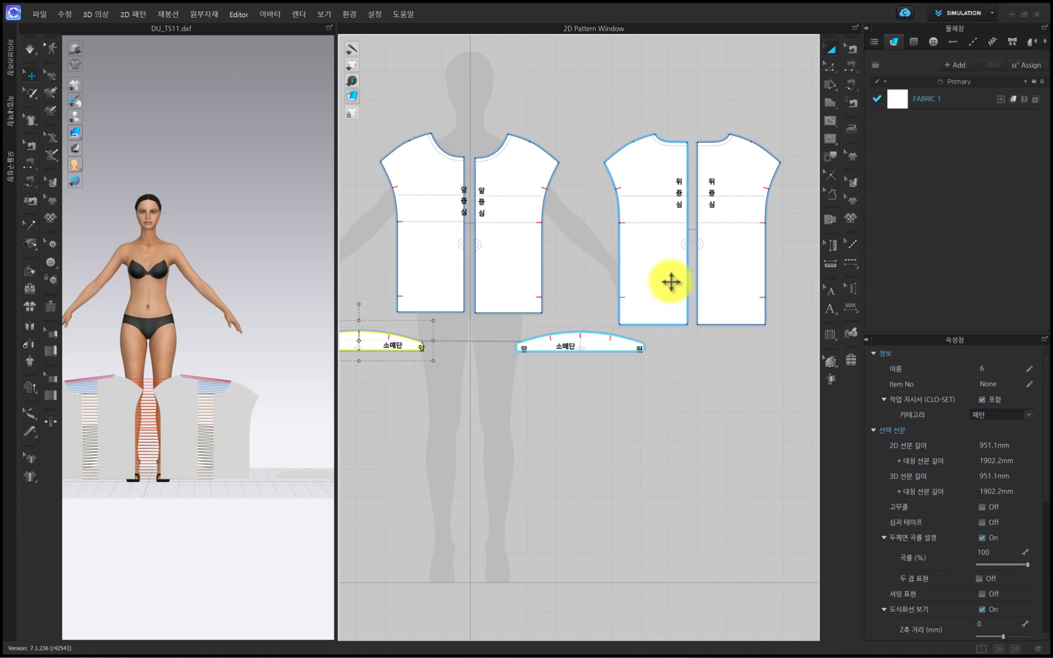
click(713, 381)
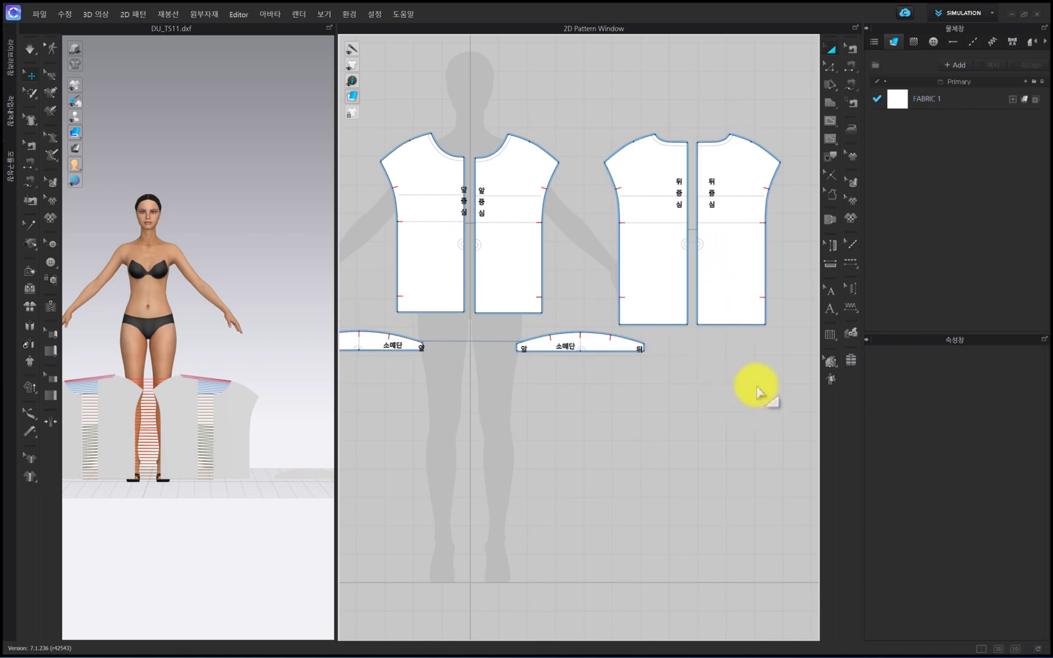
click(980, 648)
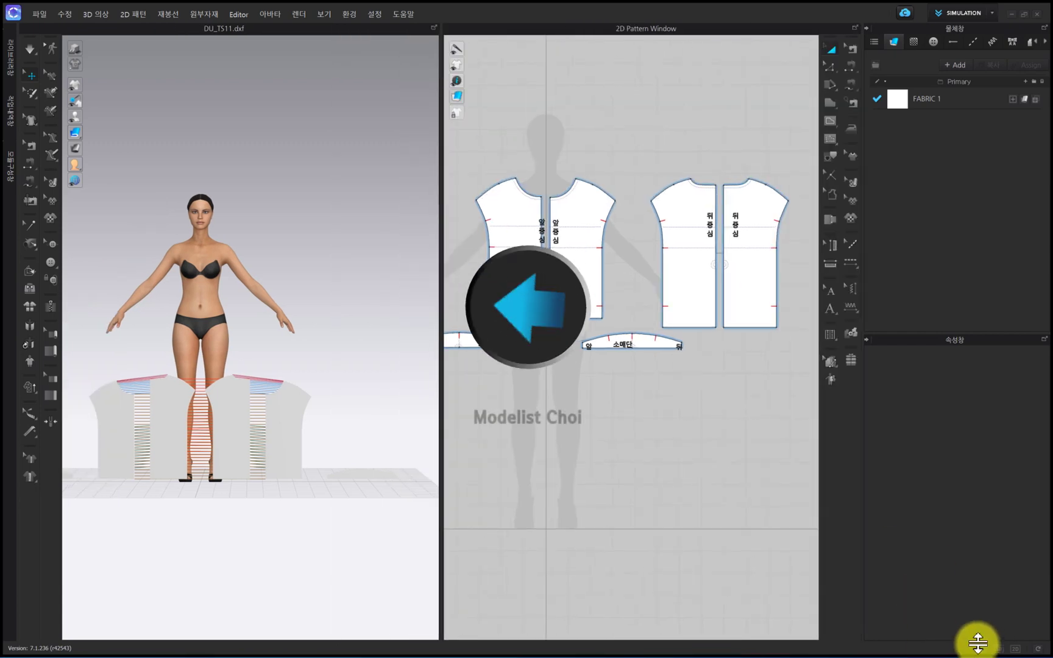